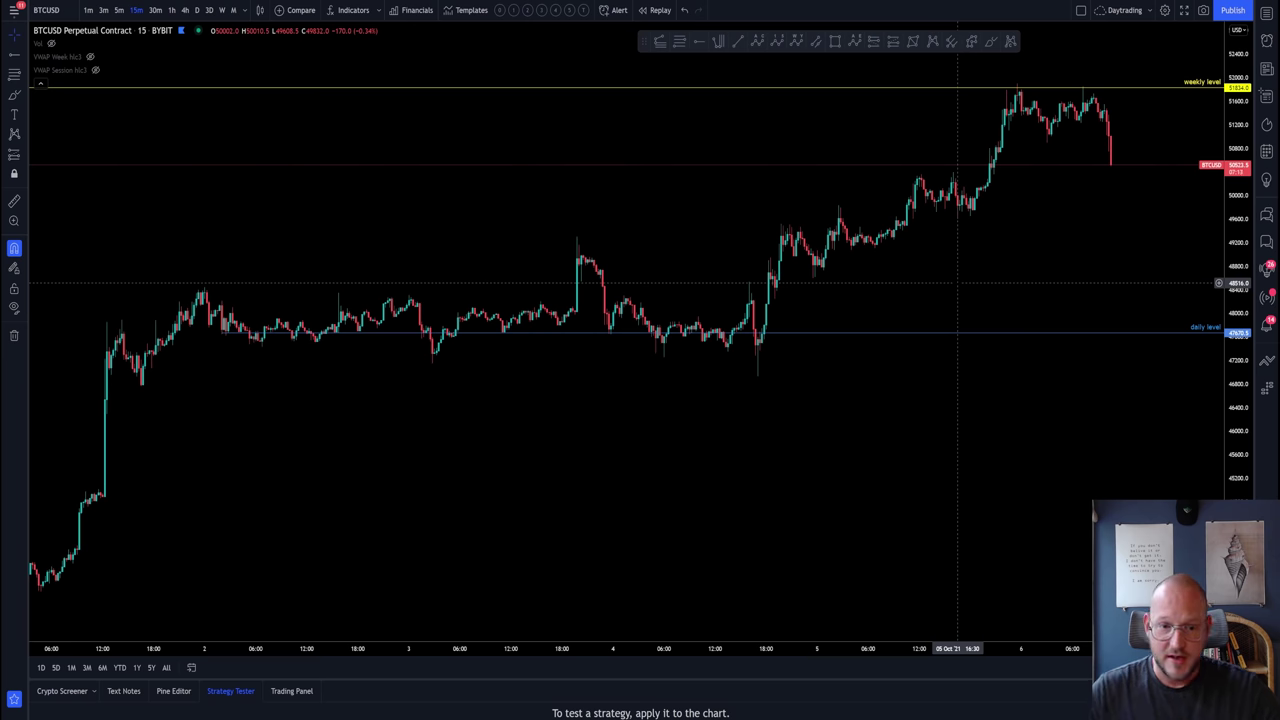
Examine the 15-minute BTCUSD price action between the weekly level and the daily level, including the late-September lows.
scroll(958, 414, down, 3)
drag(958, 414, 592, 397)
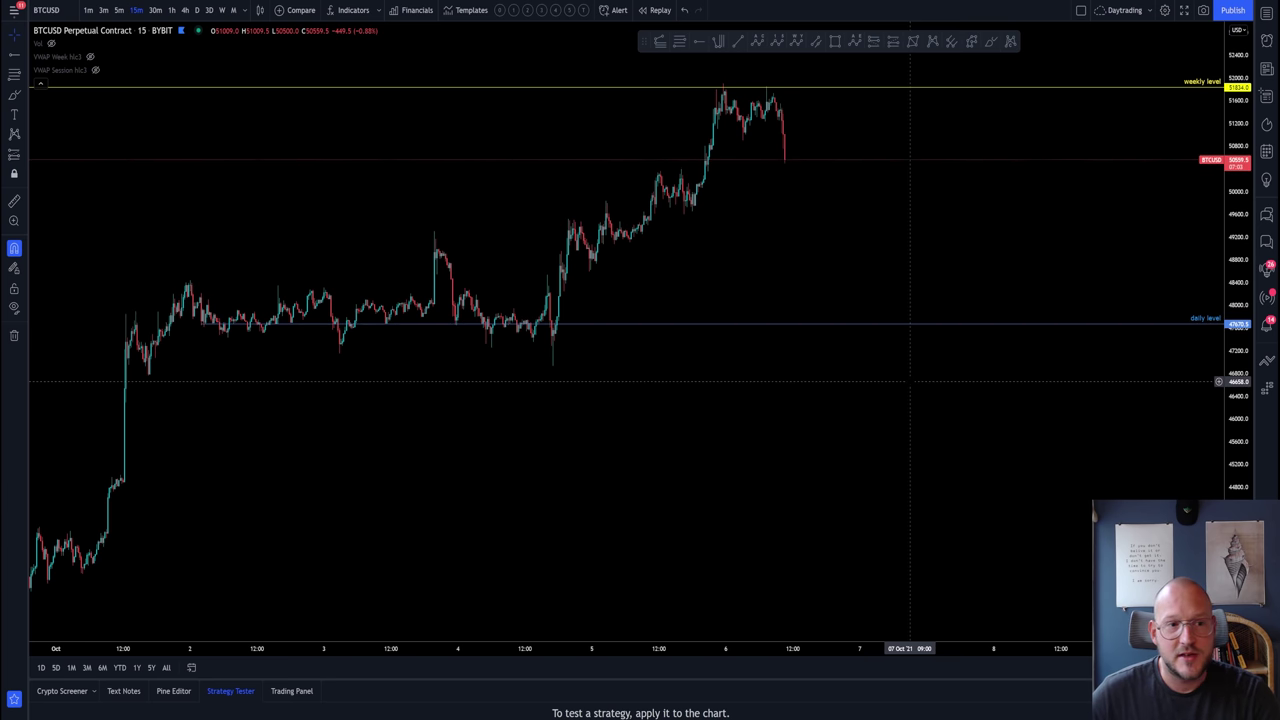
scroll(870, 385, down, 3)
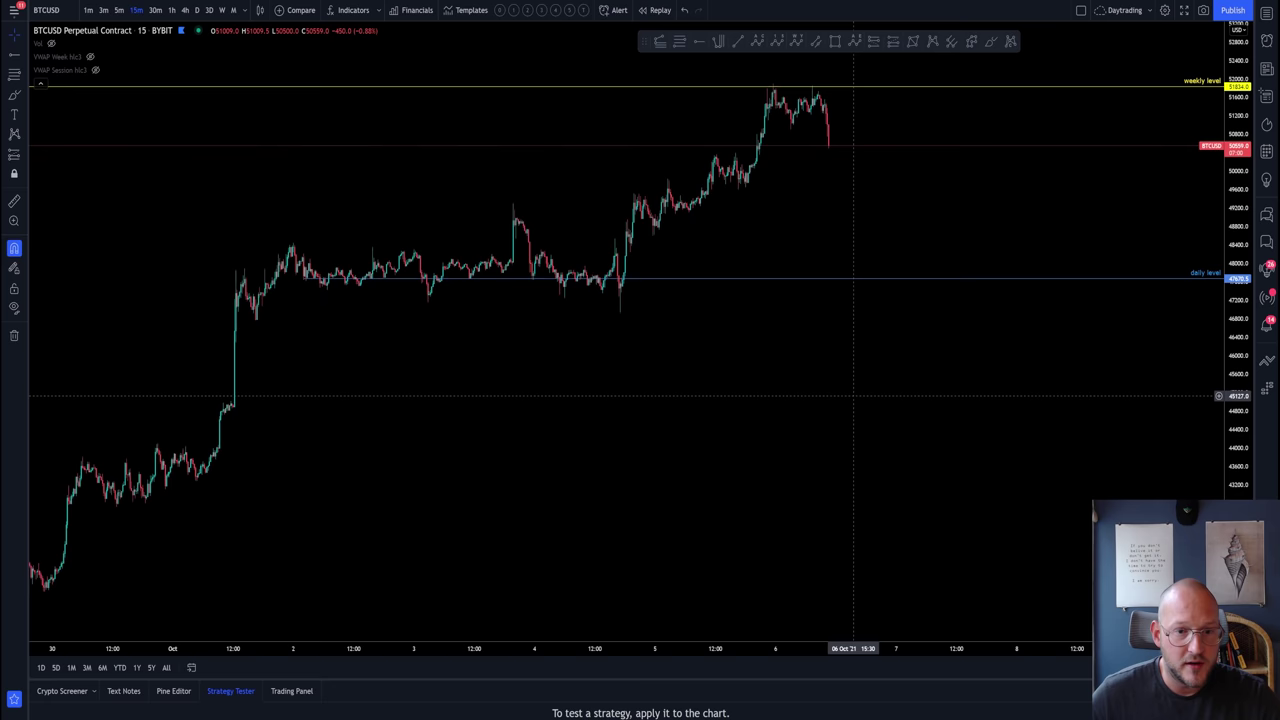
scroll(711, 337, down, 3)
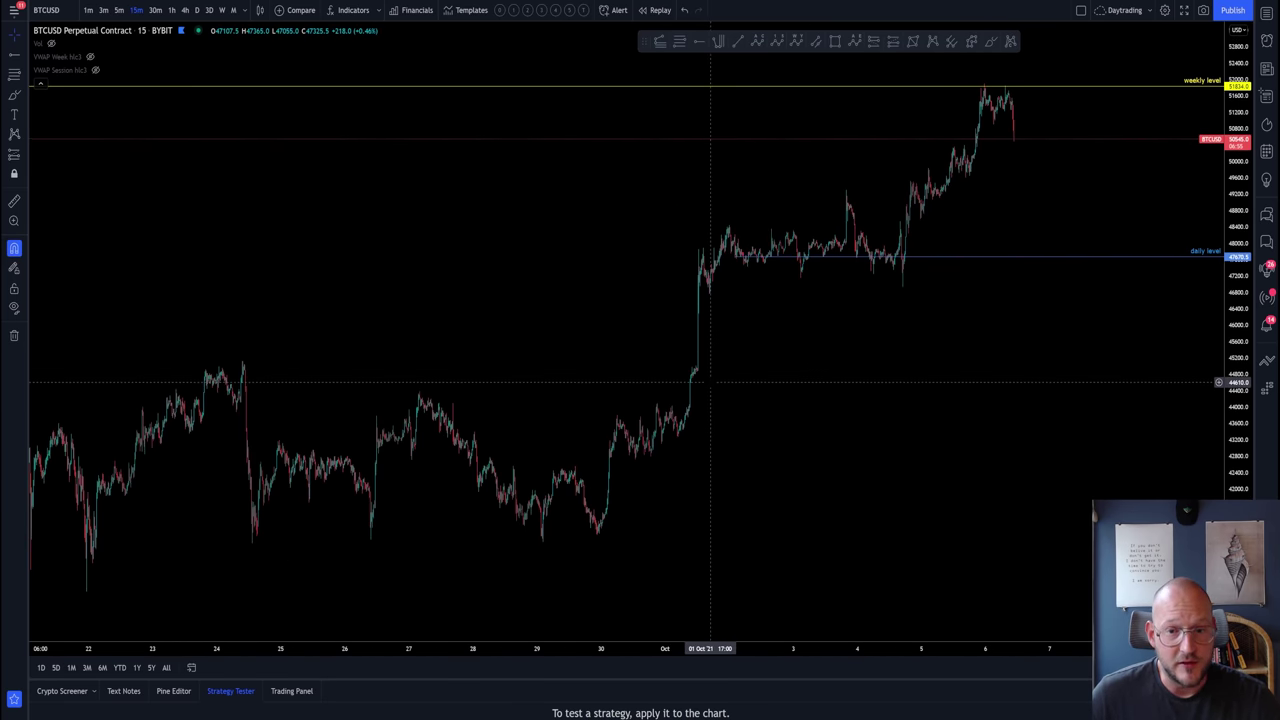
drag(977, 392, 637, 366)
drag(1234, 305, 1235, 330)
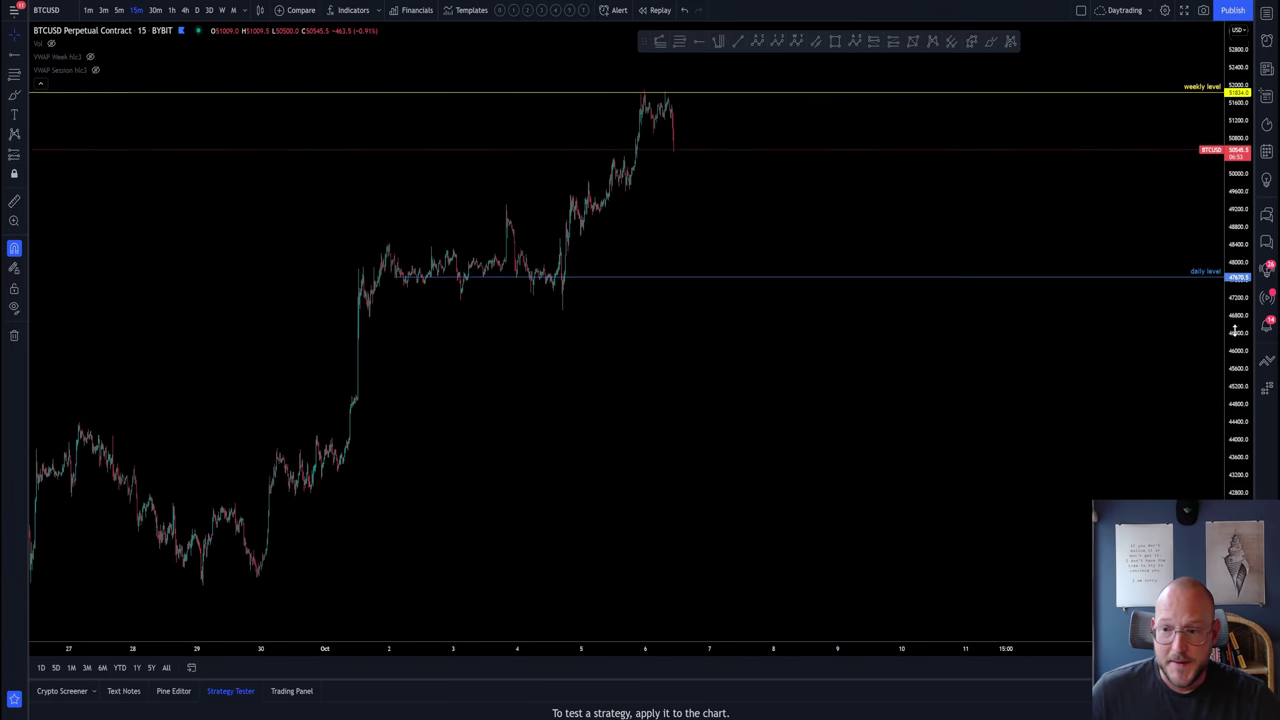
drag(760, 318, 751, 420)
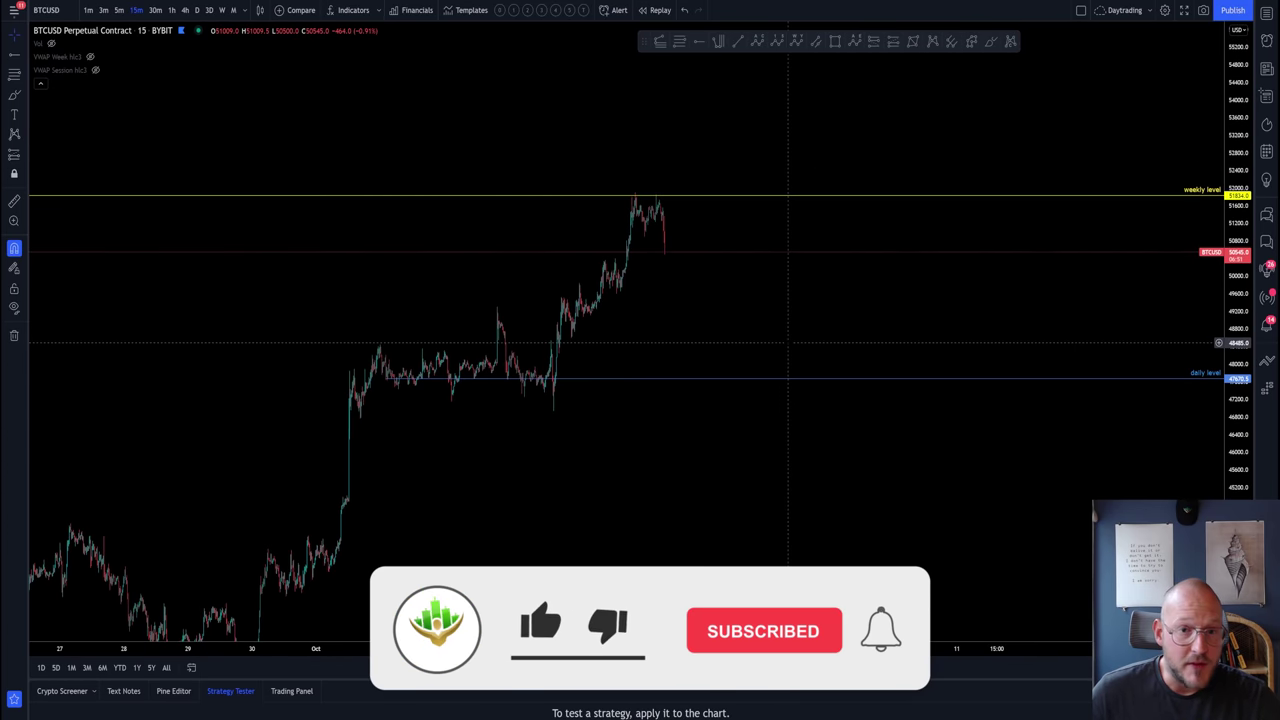
scroll(788, 352, up, 2)
drag(561, 441, 820, 492)
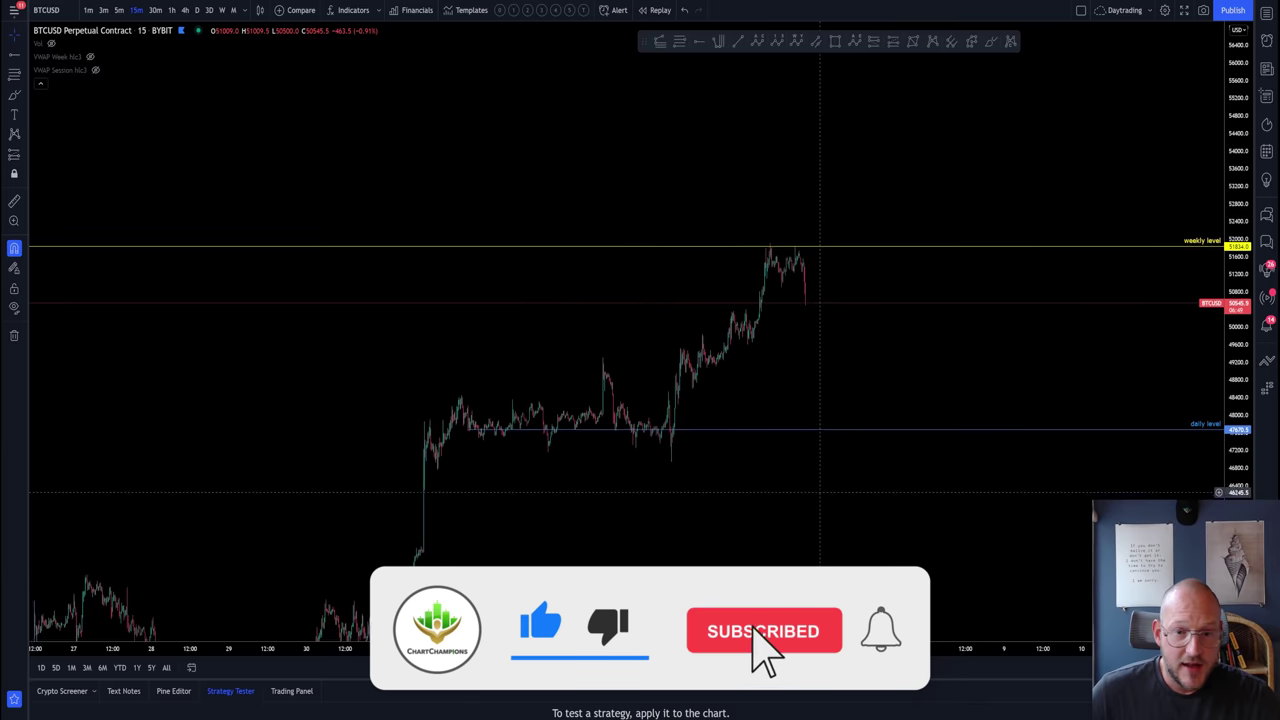
scroll(820, 492, up, 3)
drag(714, 396, 737, 403)
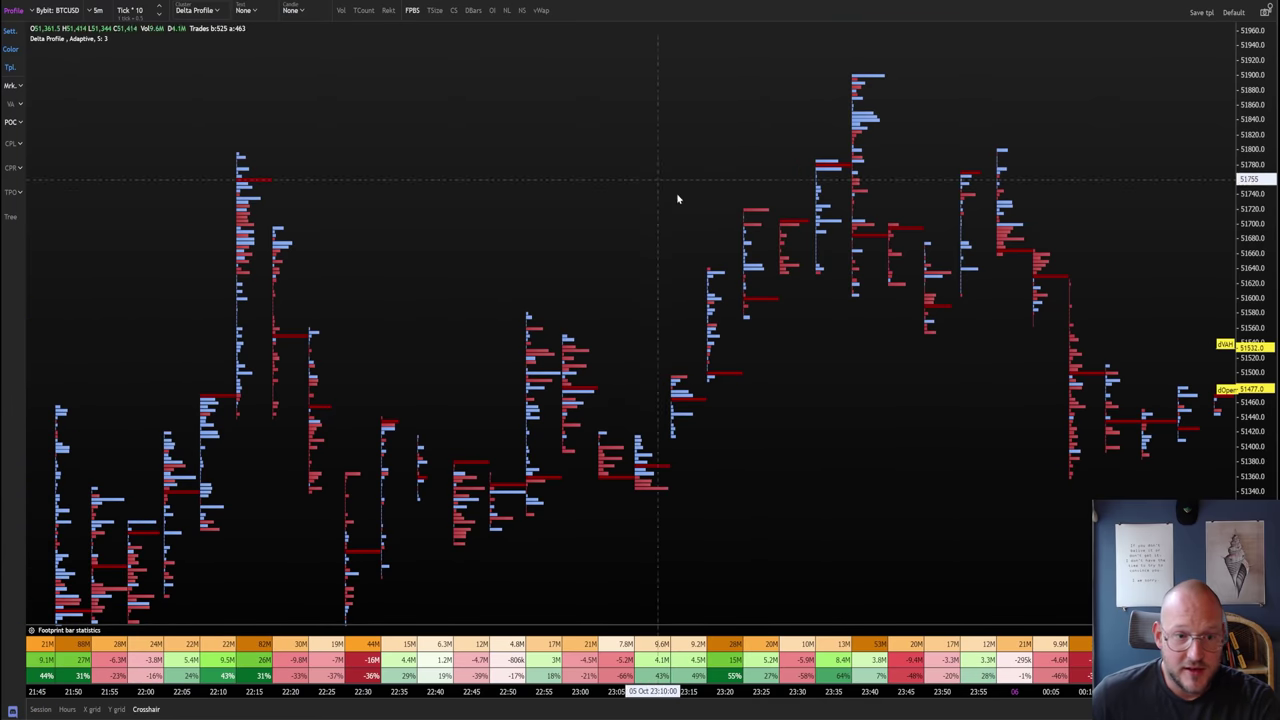
Display Bid-Ask text on the 5-minute delta profile bars and bring up the 23:40 swing high on 5 October.
scroll(676, 198, down, 3)
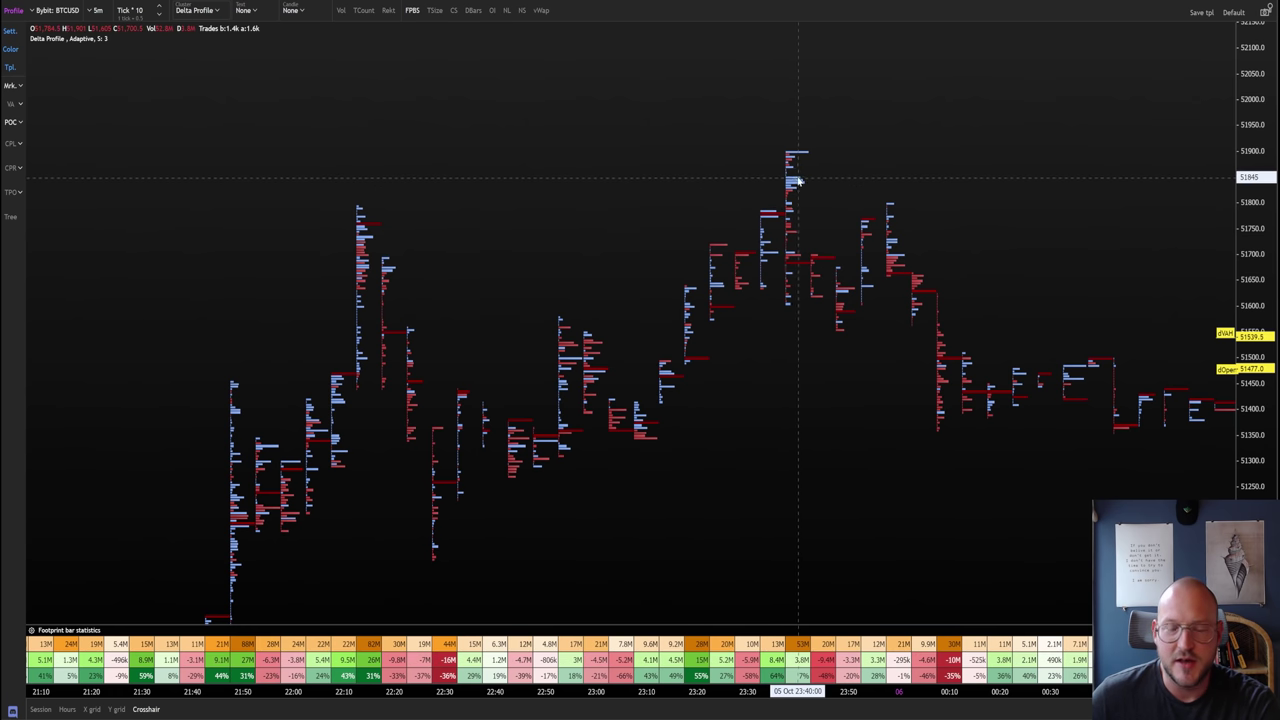
drag(797, 166, 726, 174)
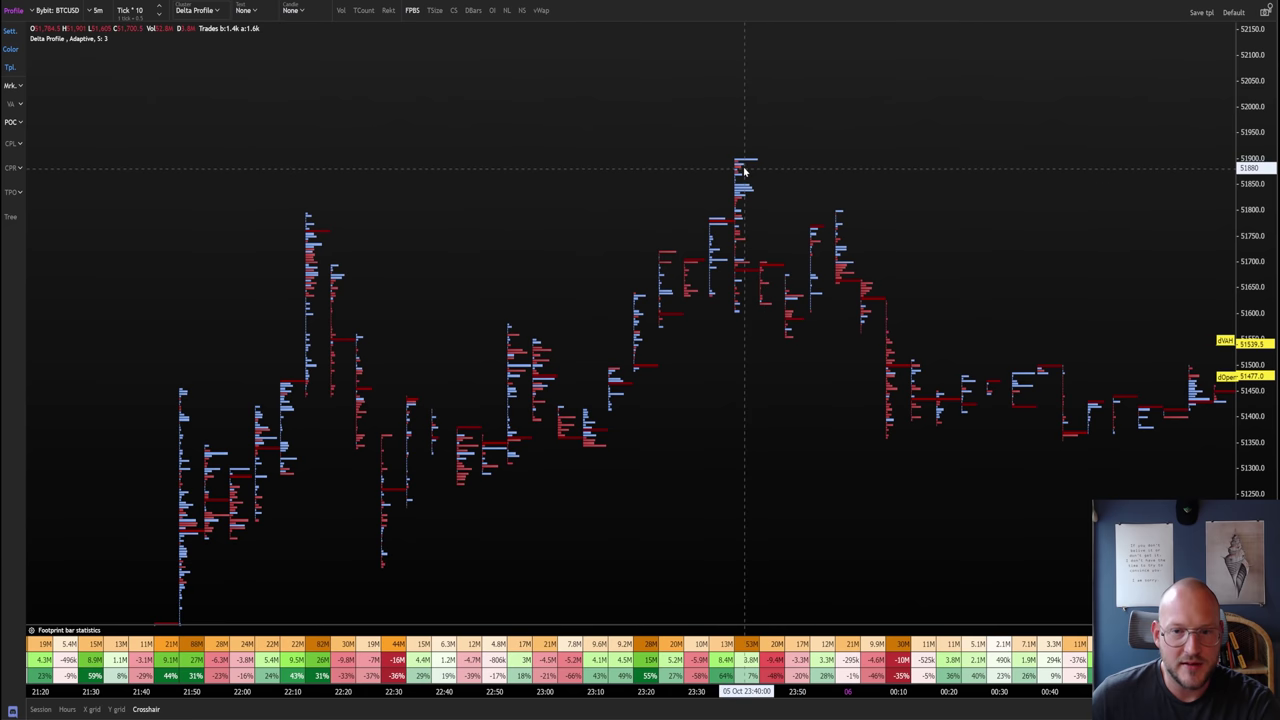
scroll(752, 174, up, 3)
drag(777, 176, 543, 429)
click(298, 12)
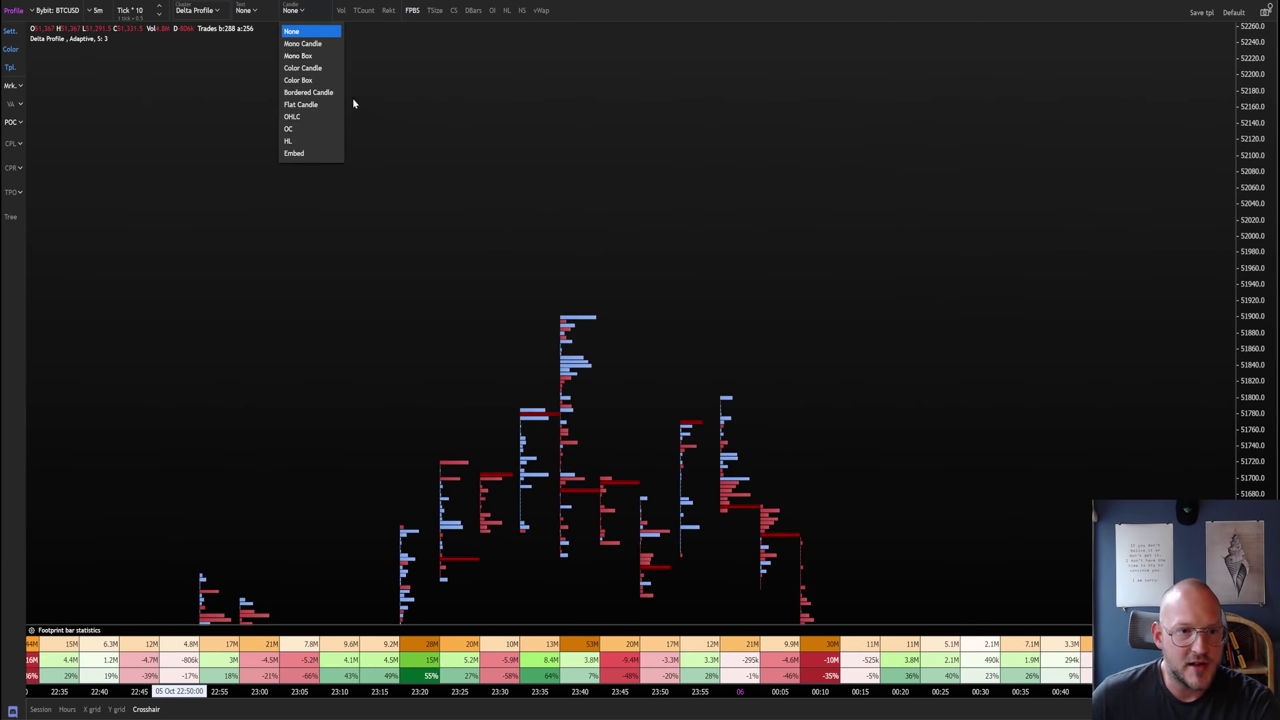
click(246, 10)
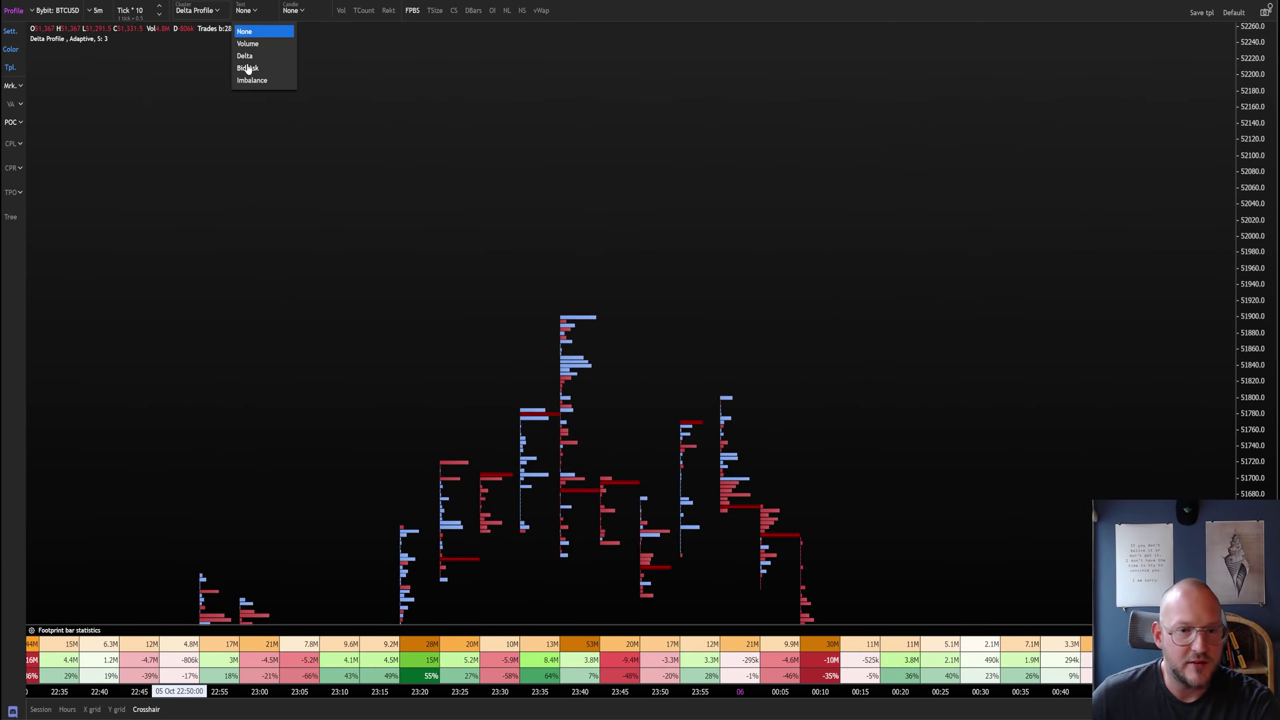
click(248, 67)
scroll(488, 282, up, 5)
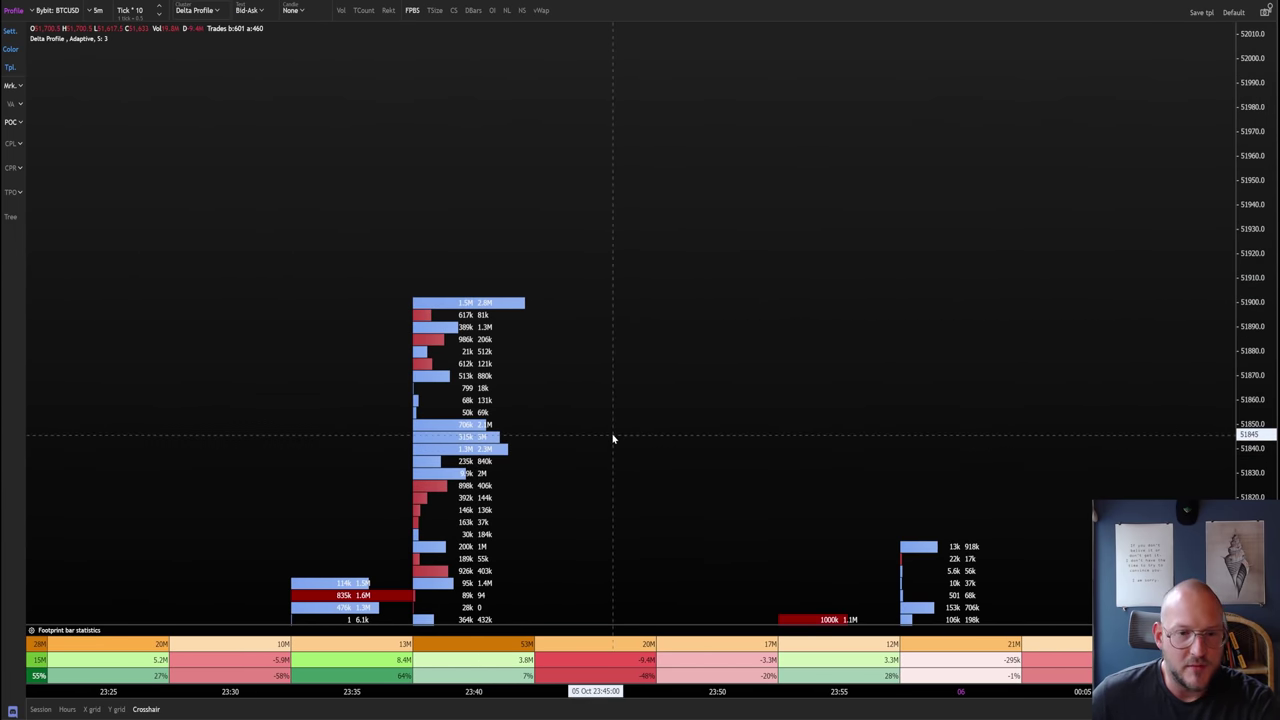
Examine the footprint chart from the 5 October rally through the 51,900 high to the latest price and the value-area levels.
scroll(614, 437, down, 3)
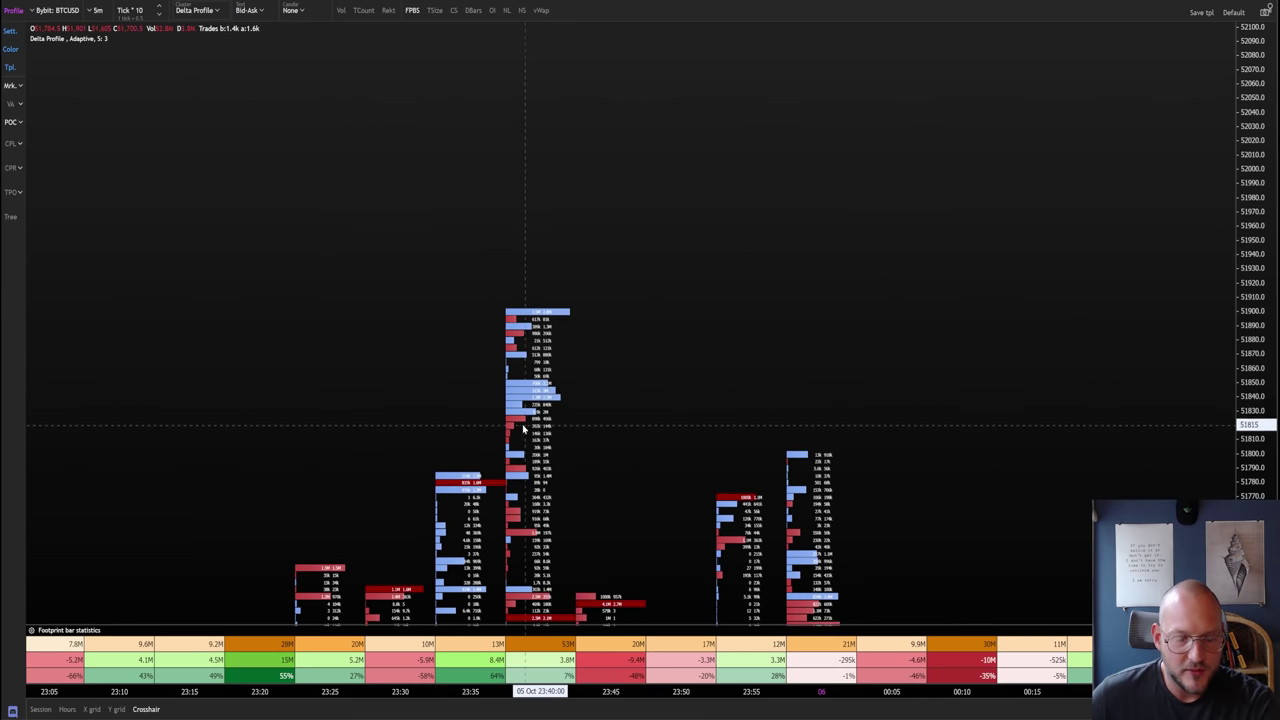
scroll(537, 377, down, 3)
scroll(537, 377, down, 4)
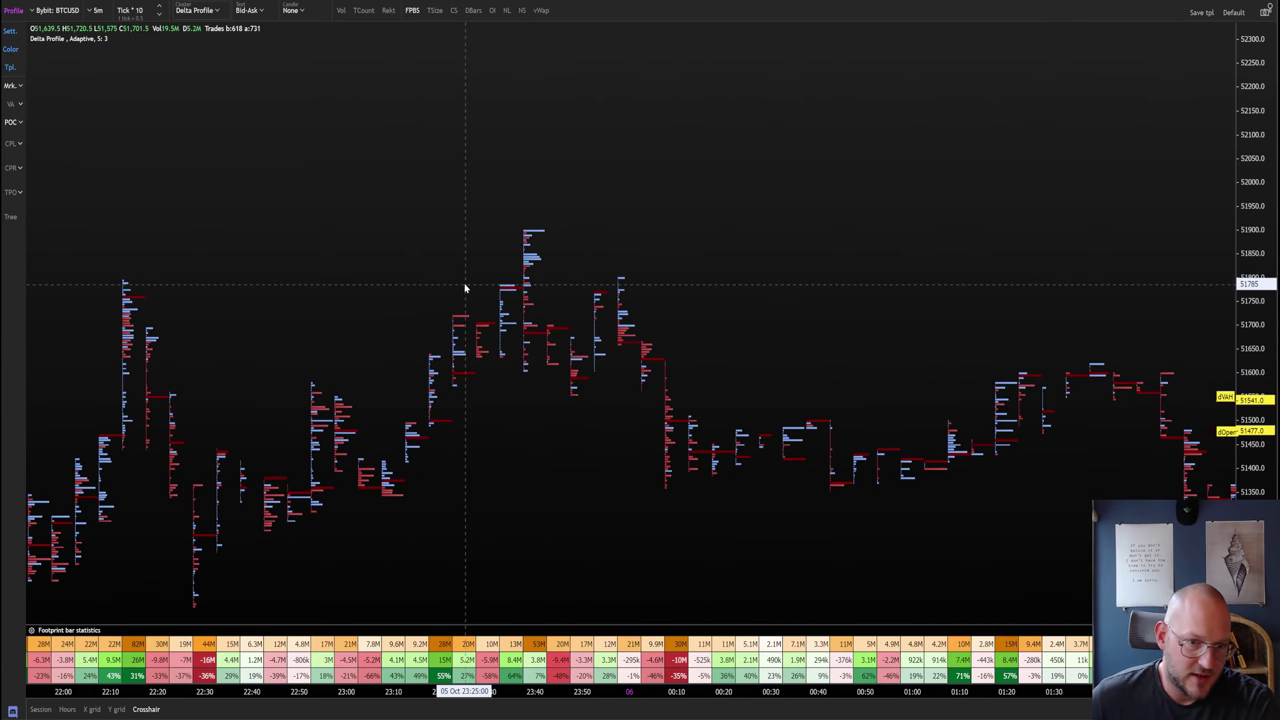
scroll(466, 286, down, 3)
scroll(669, 343, down, 3)
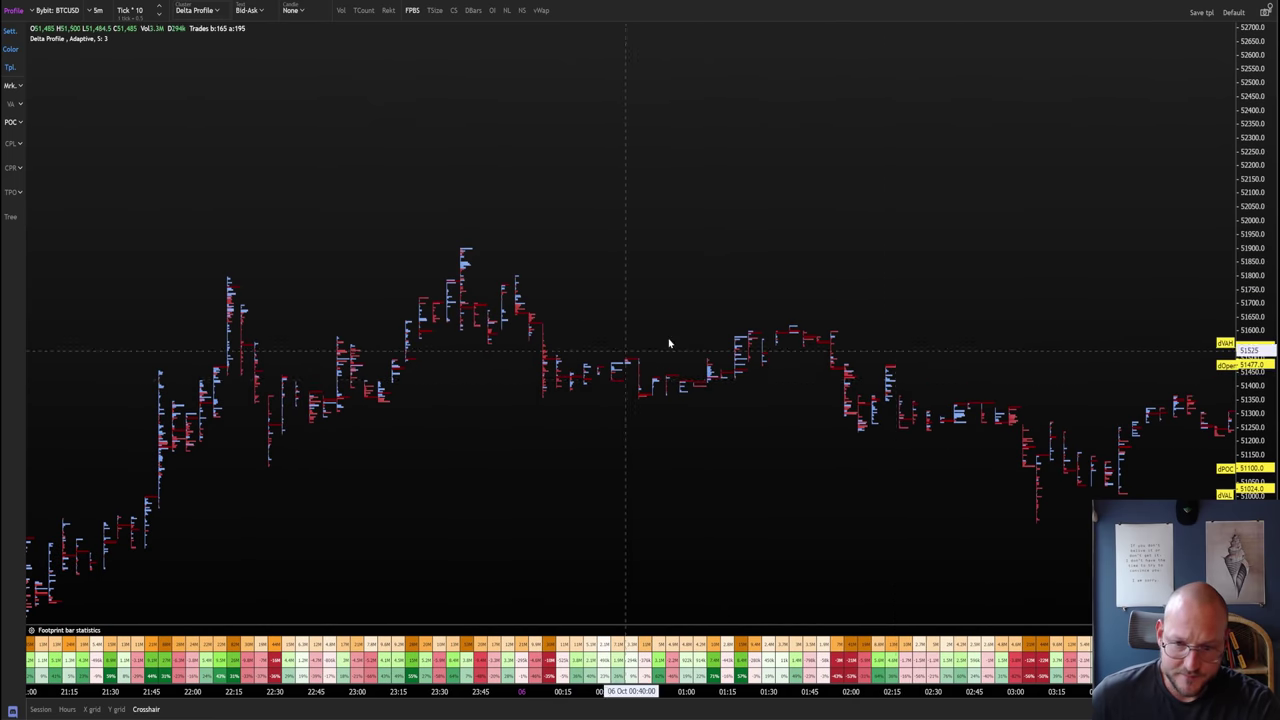
drag(737, 405, 511, 377)
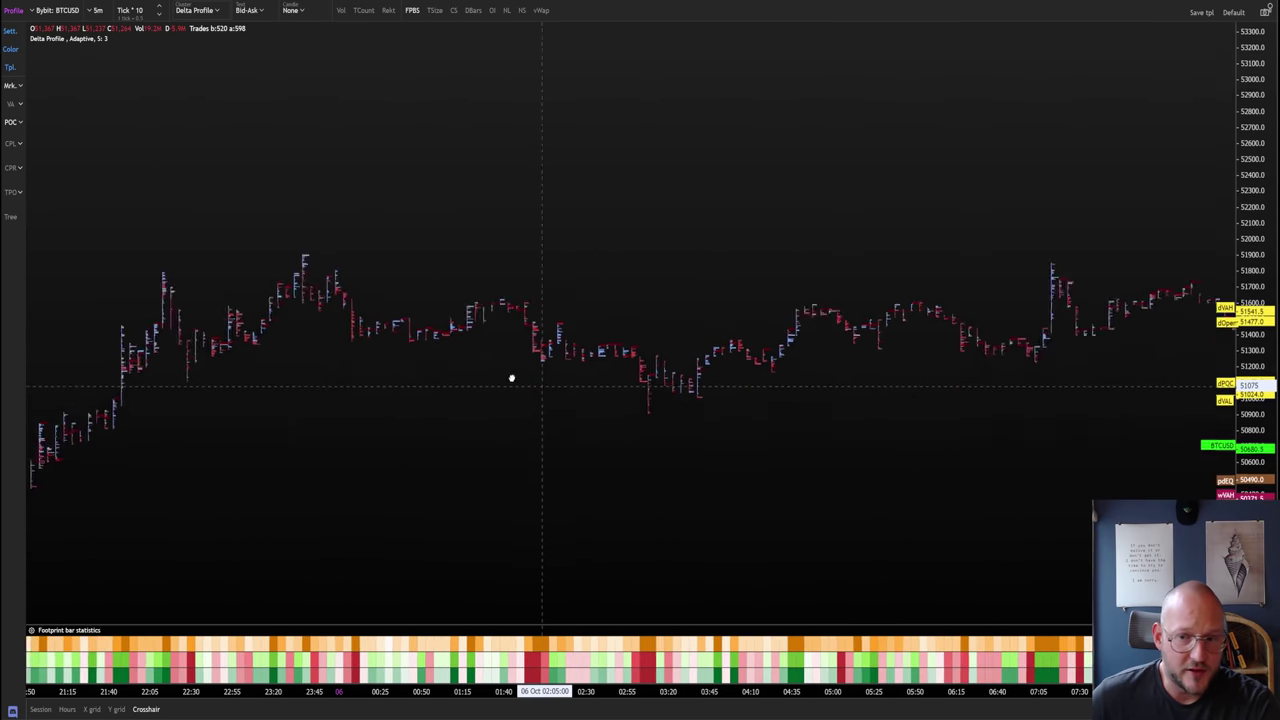
scroll(572, 383, down, 3)
drag(772, 397, 660, 386)
drag(485, 355, 754, 339)
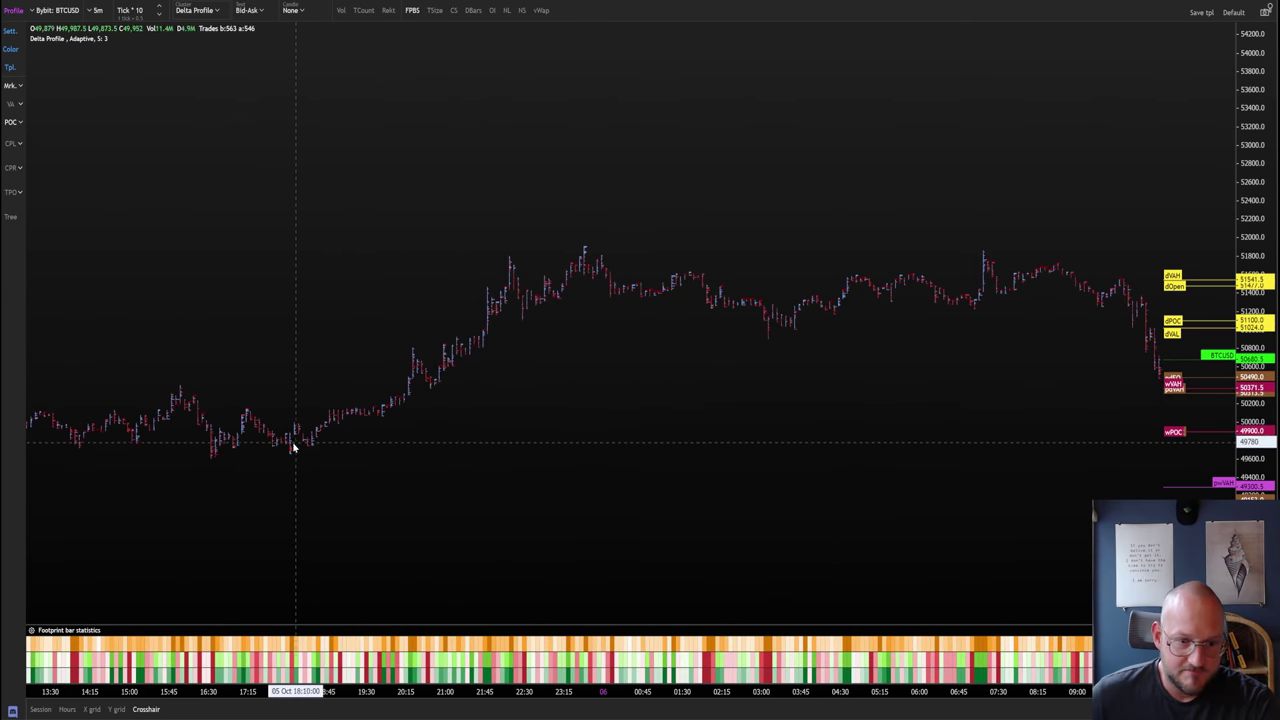
drag(862, 432, 622, 416)
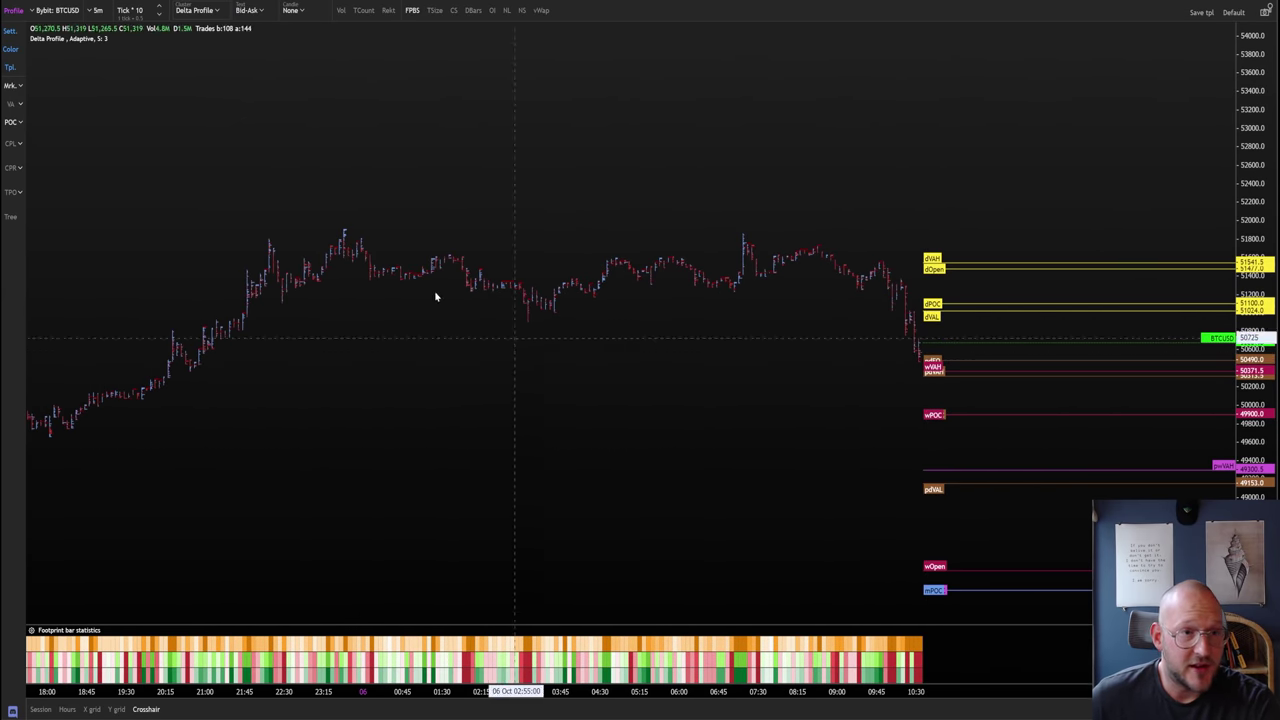
Switch back to the TradingView BTCUSD chart and examine the price relative to the weekly and daily levels.
key(alt+Tab)
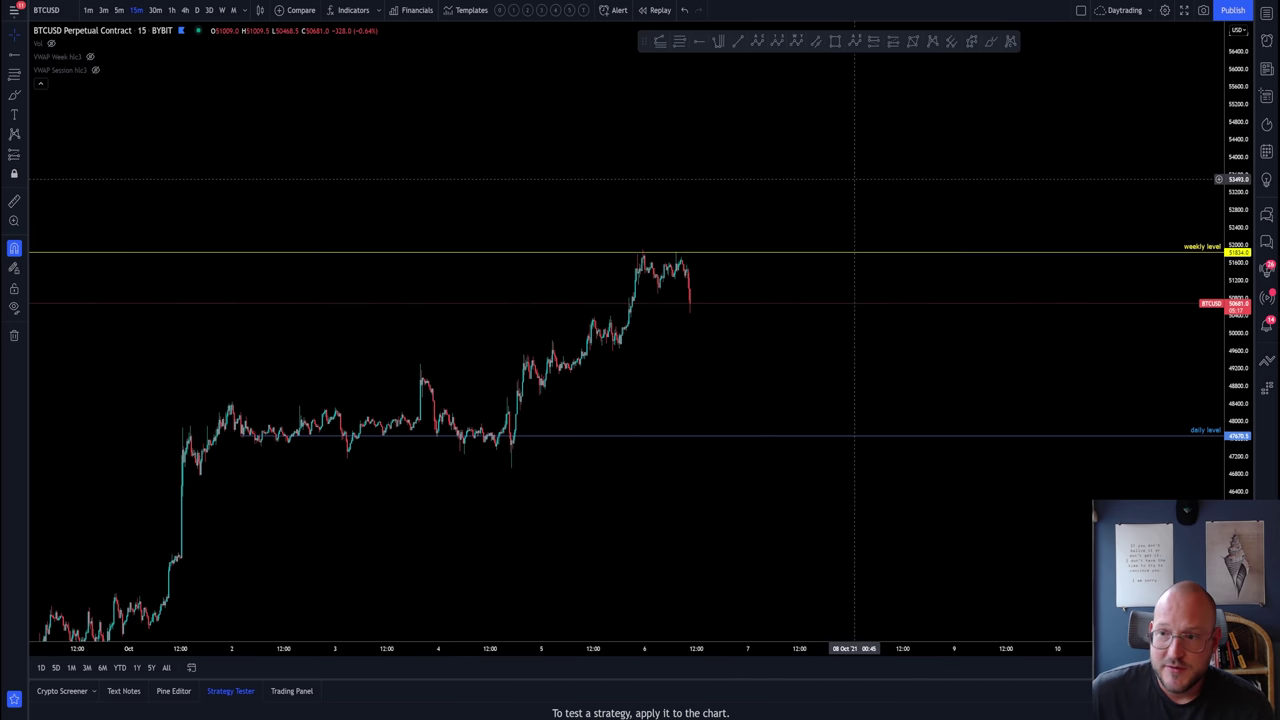
drag(886, 184, 891, 246)
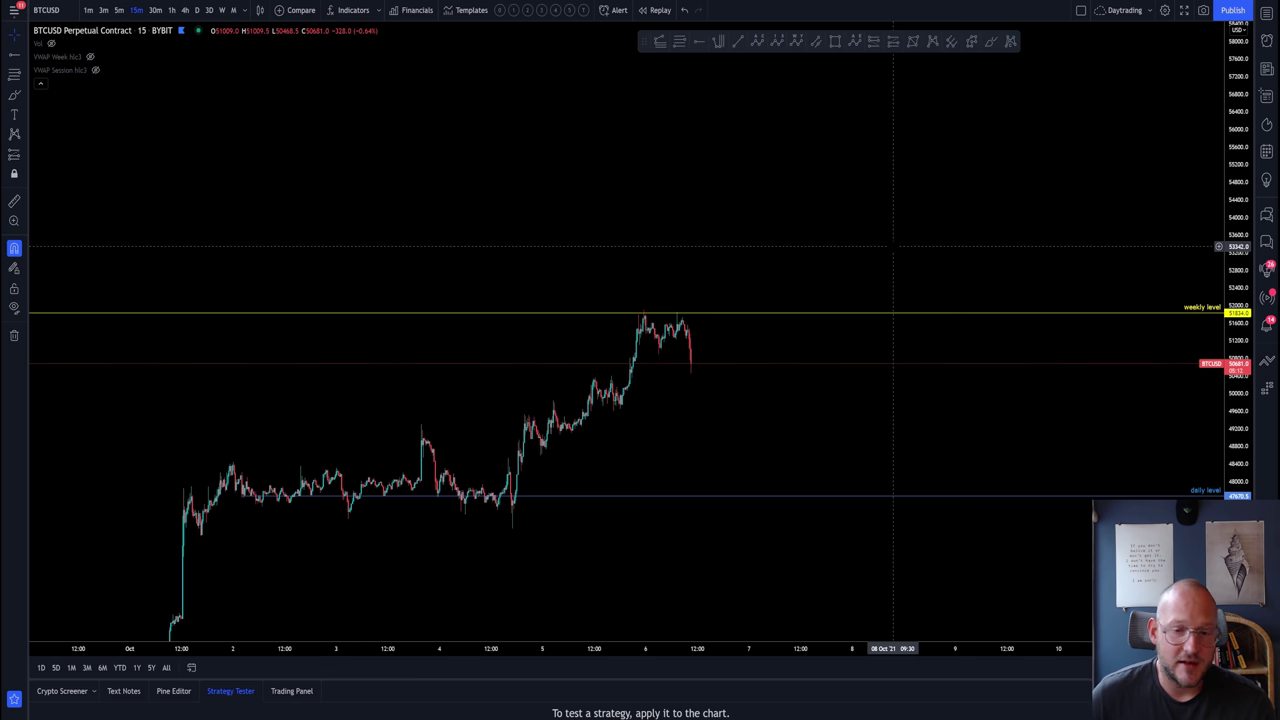
drag(871, 427, 897, 211)
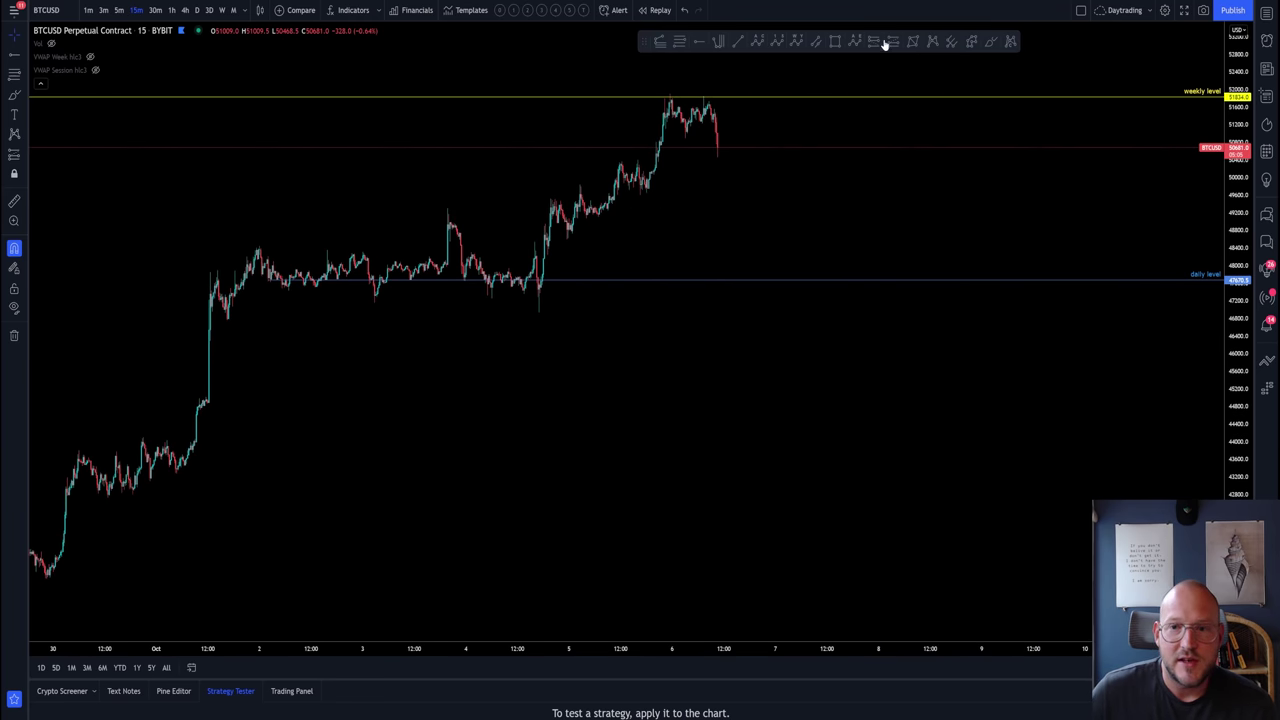
Sketch a wavy price path swinging between the weekly and daily levels with the Brush, and undo it.
click(990, 41)
mouse_move(712, 106)
mouse_down()
mouse_move(929, 229)
mouse_move(1106, 103)
mouse_move(1213, 218)
mouse_up()
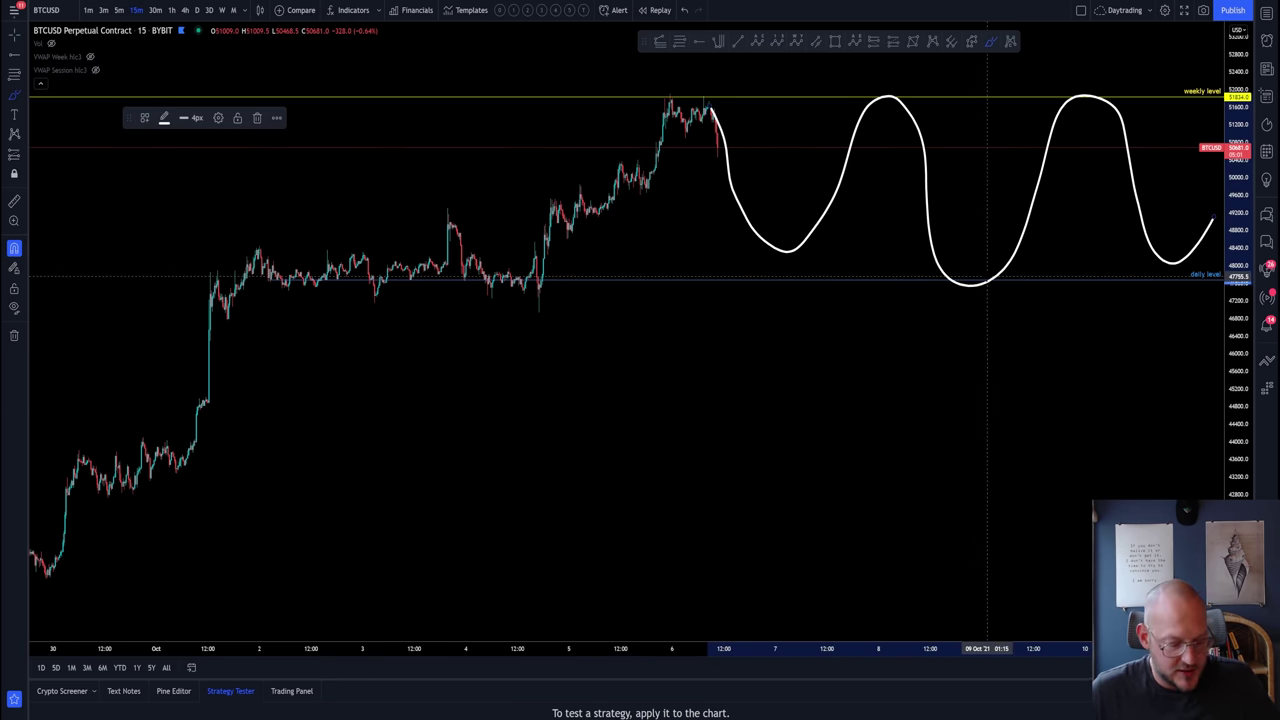
key(ctrl+z)
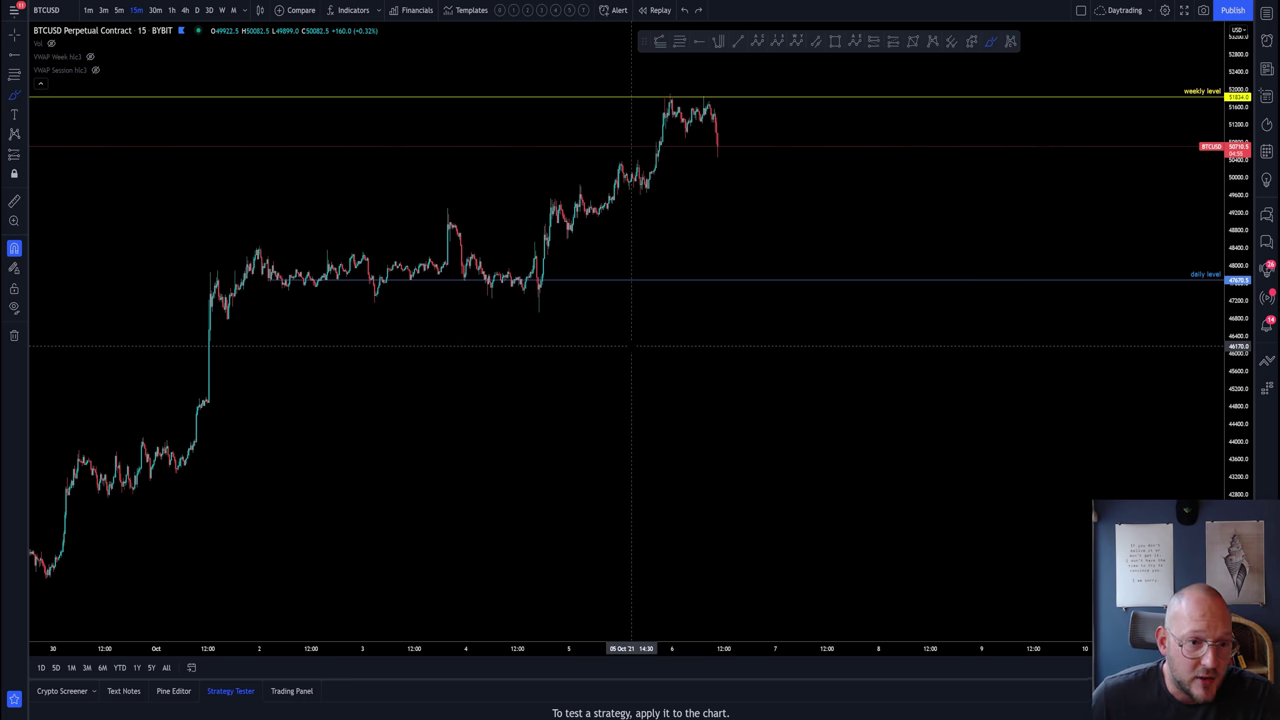
scroll(779, 353, down, 1)
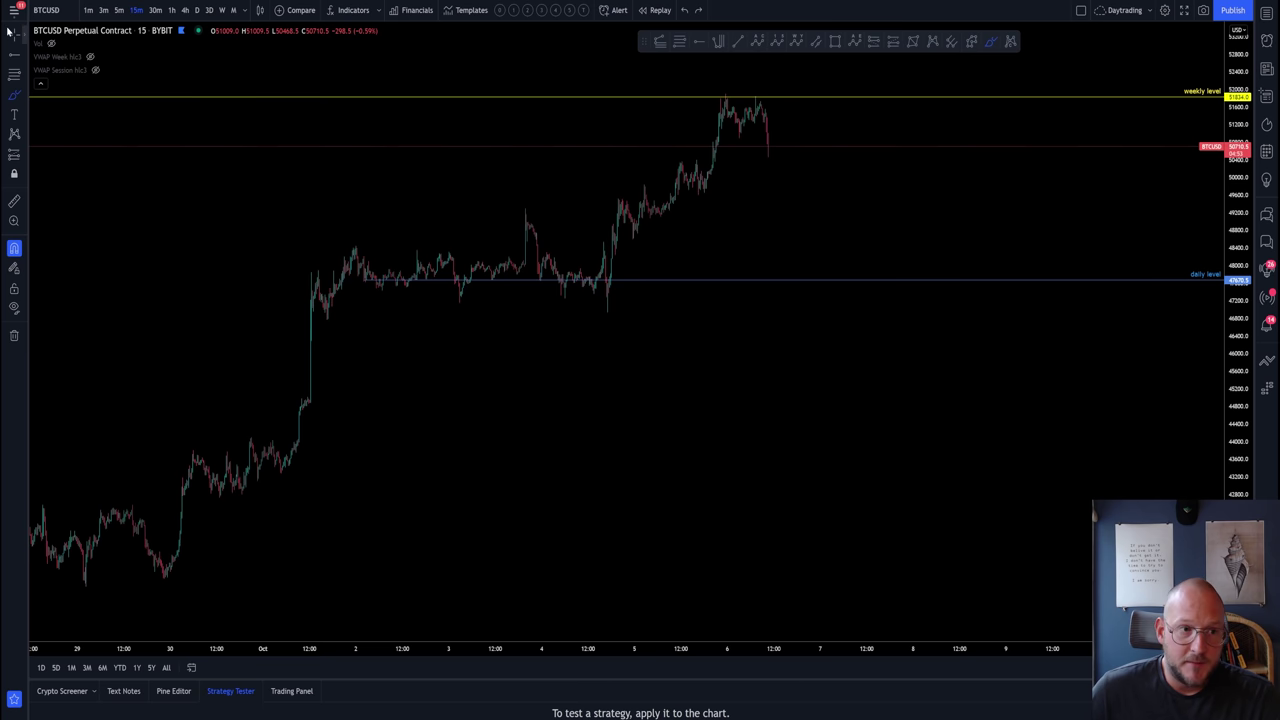
click(14, 35)
Switch the BTCUSD chart to the 1-hour timeframe.
drag(512, 375, 478, 487)
drag(746, 473, 742, 489)
scroll(744, 489, down, 1)
click(171, 10)
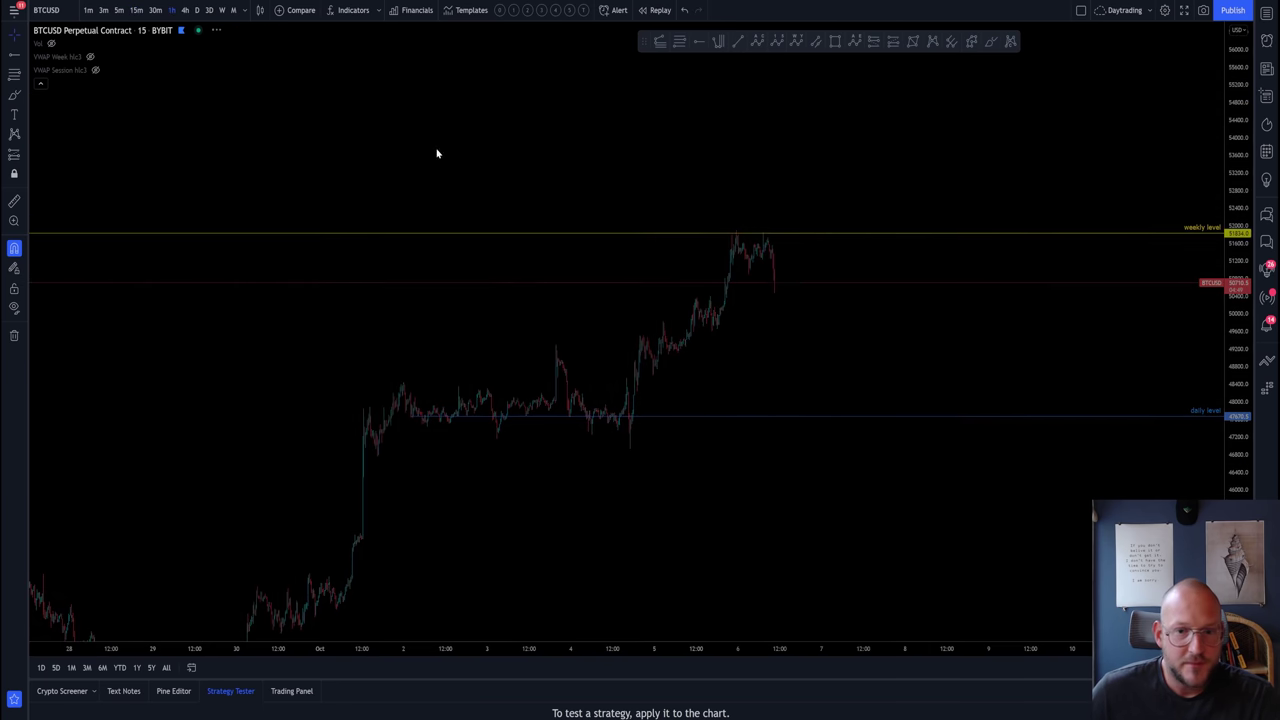
scroll(714, 466, up, 3)
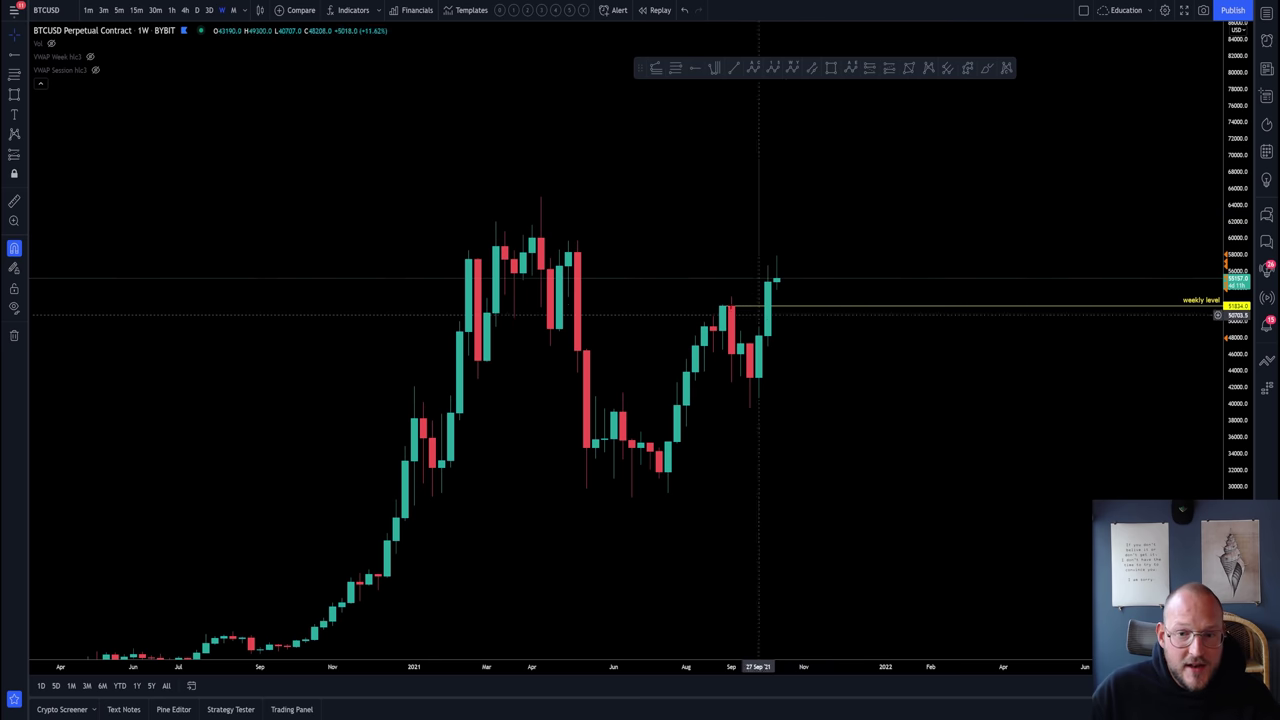
Delete the yellow weekly level line from the weekly BTCUSD chart.
click(806, 311)
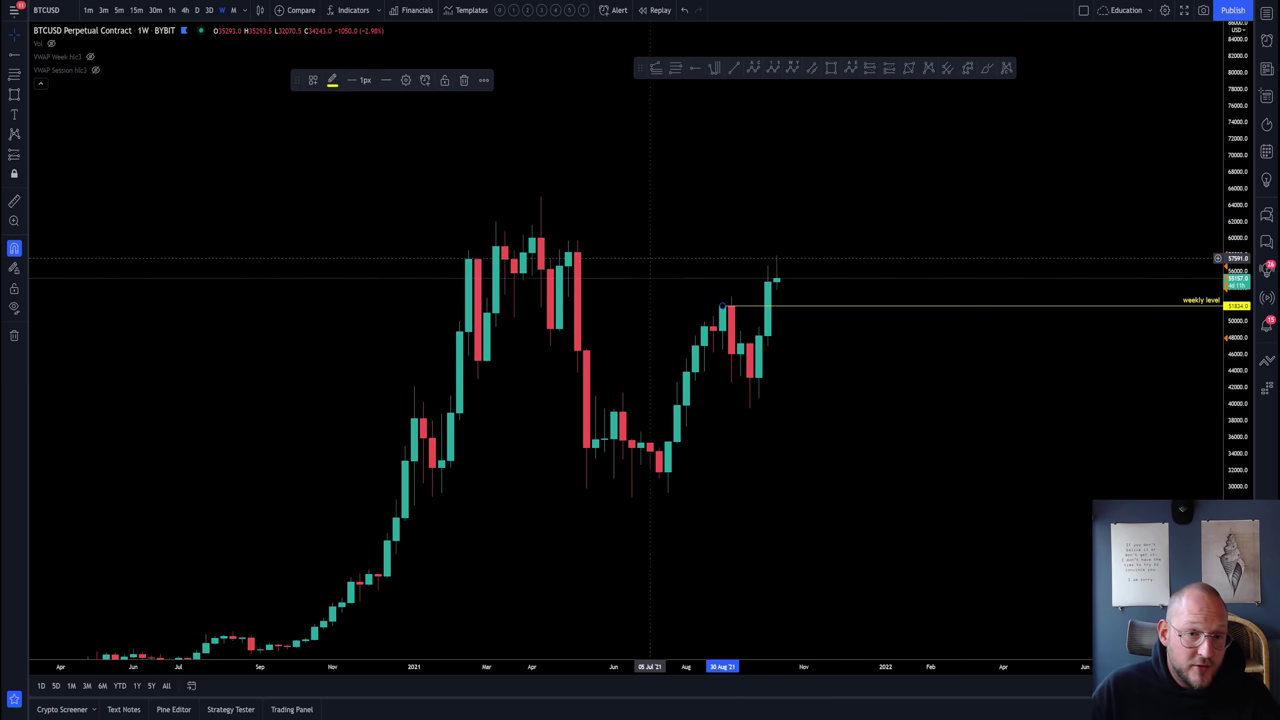
click(463, 80)
scroll(815, 320, up, 4)
drag(998, 329, 977, 371)
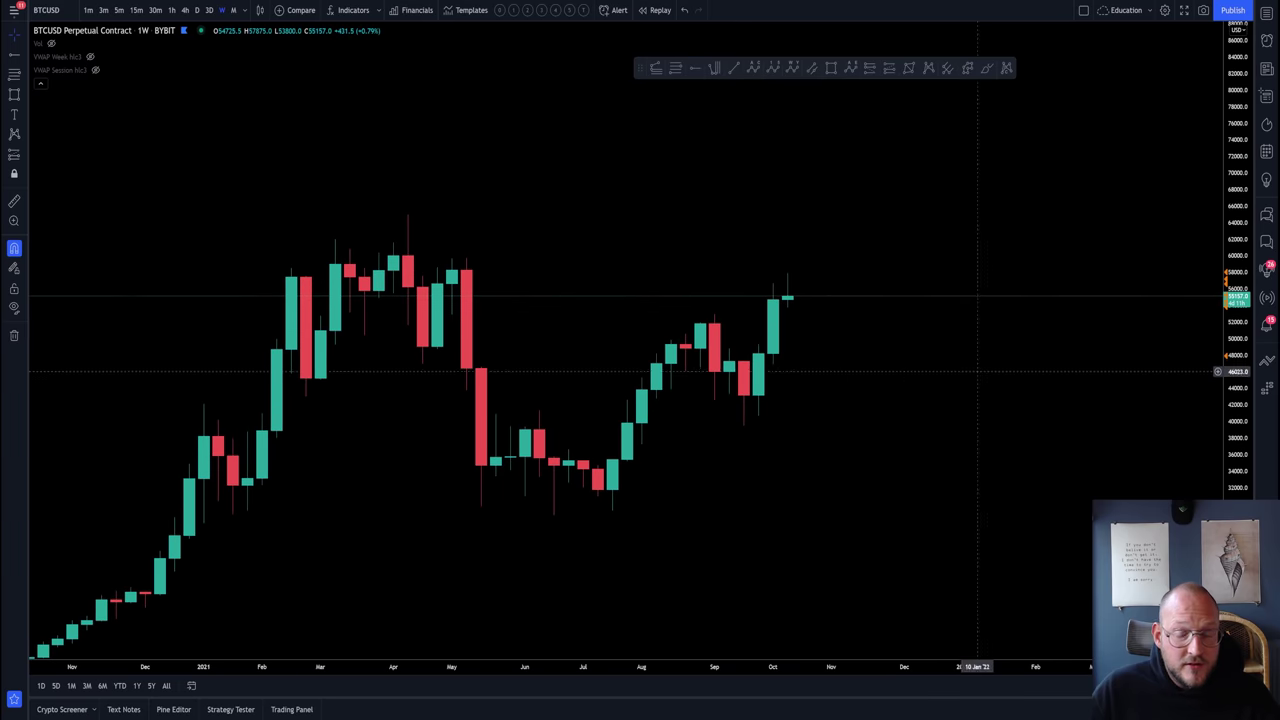
drag(1235, 423, 1223, 366)
drag(977, 379, 1031, 344)
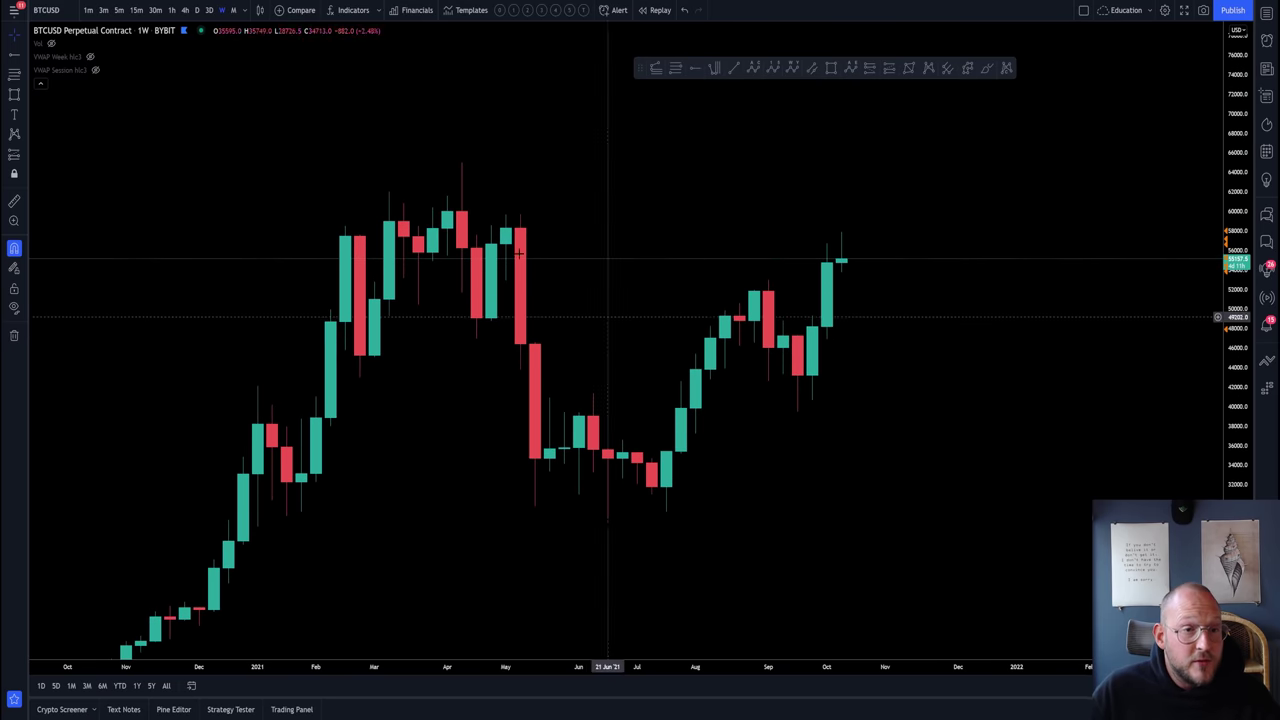
Switch to the daily timeframe and draw a rectangle around the range from 10 February to 18 May 2021, about 44,900 to 64,100.
click(197, 10)
scroll(779, 271, down, 6)
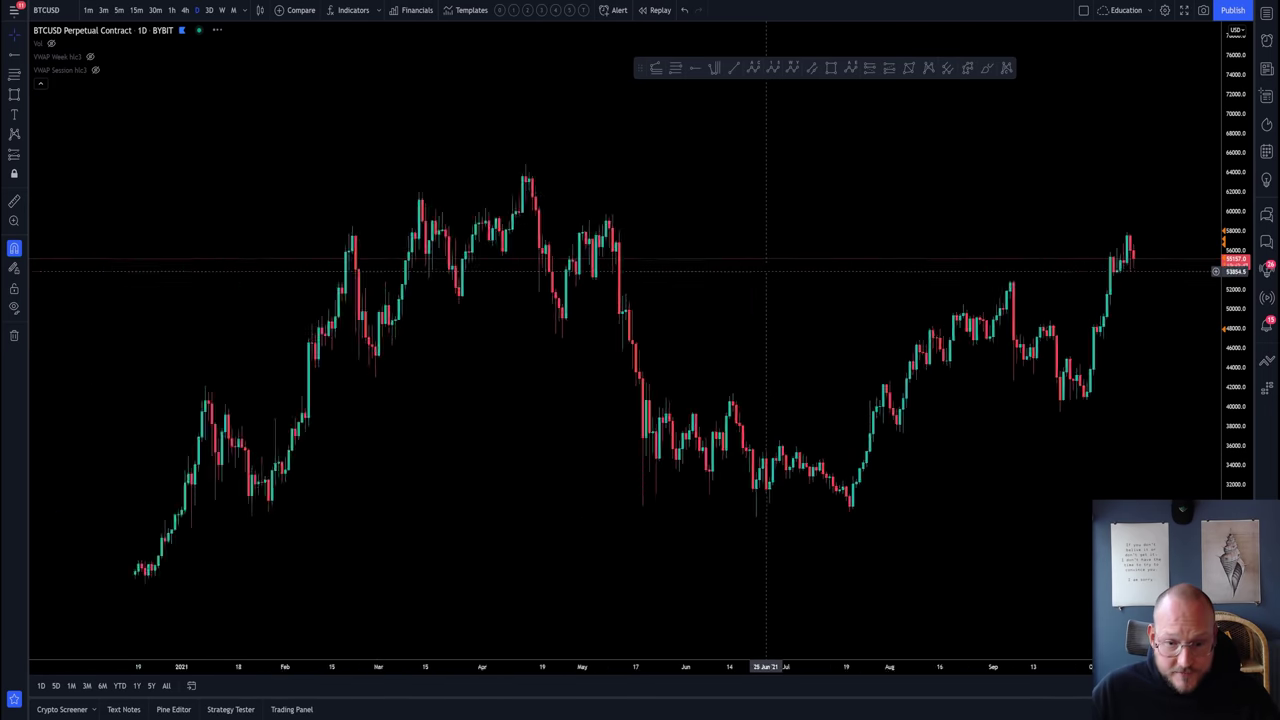
scroll(594, 274, down, 5)
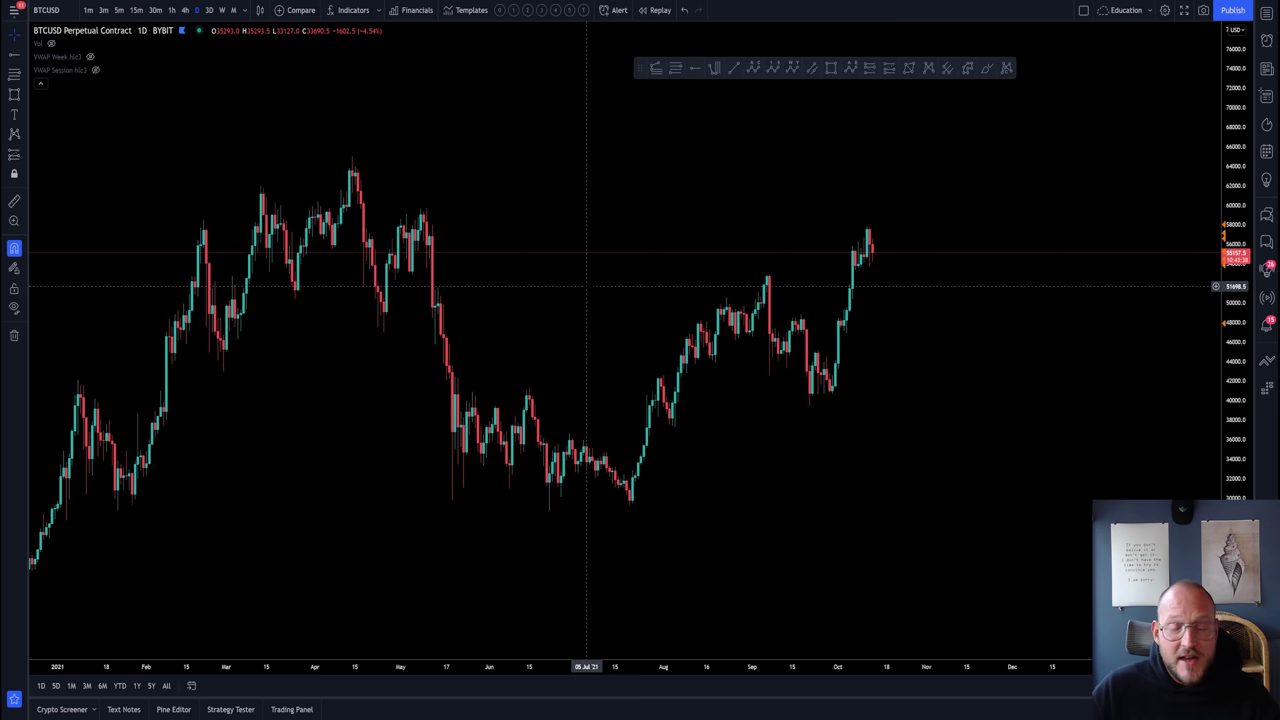
click(831, 68)
drag(172, 352, 449, 165)
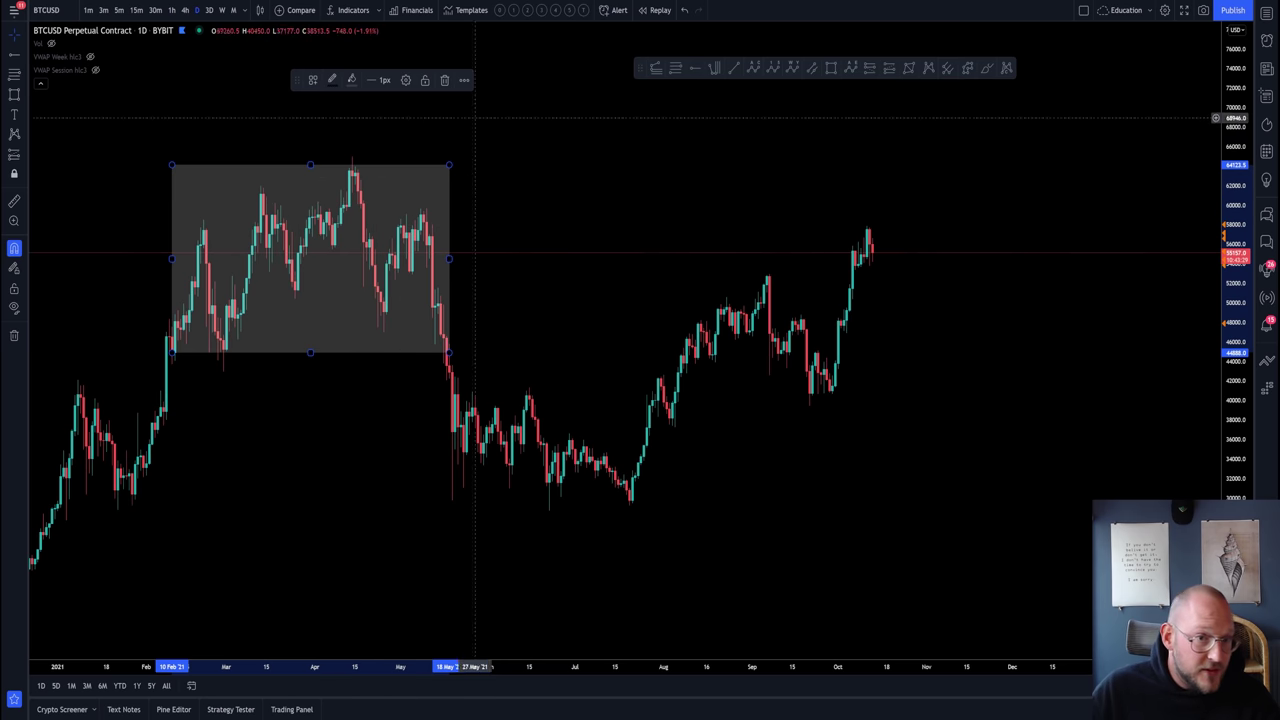
Add a fixed range volume profile over the boxed range, from 8 February to about 12 May 2021.
click(381, 11)
click(430, 173)
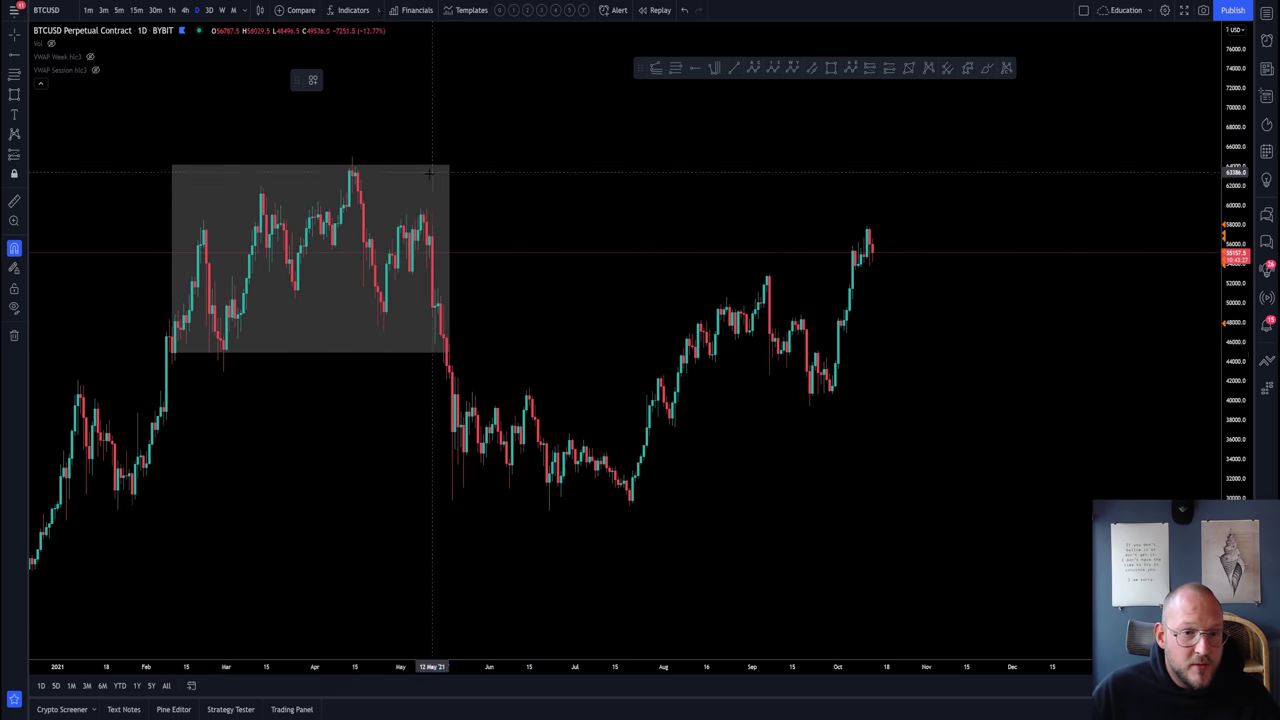
click(166, 379)
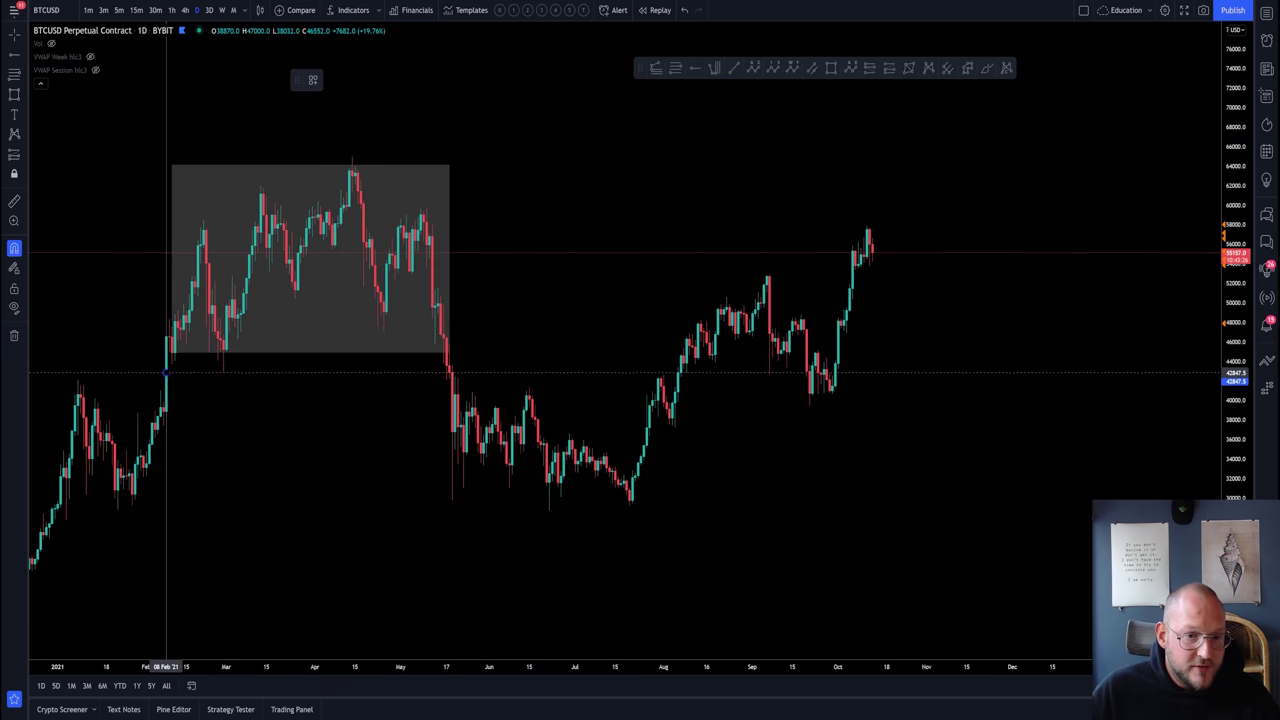
click(432, 362)
Draw a horizontal ray at the volume profile's point of control, about 57,939.5, and apply the keylevel template.
click(14, 55)
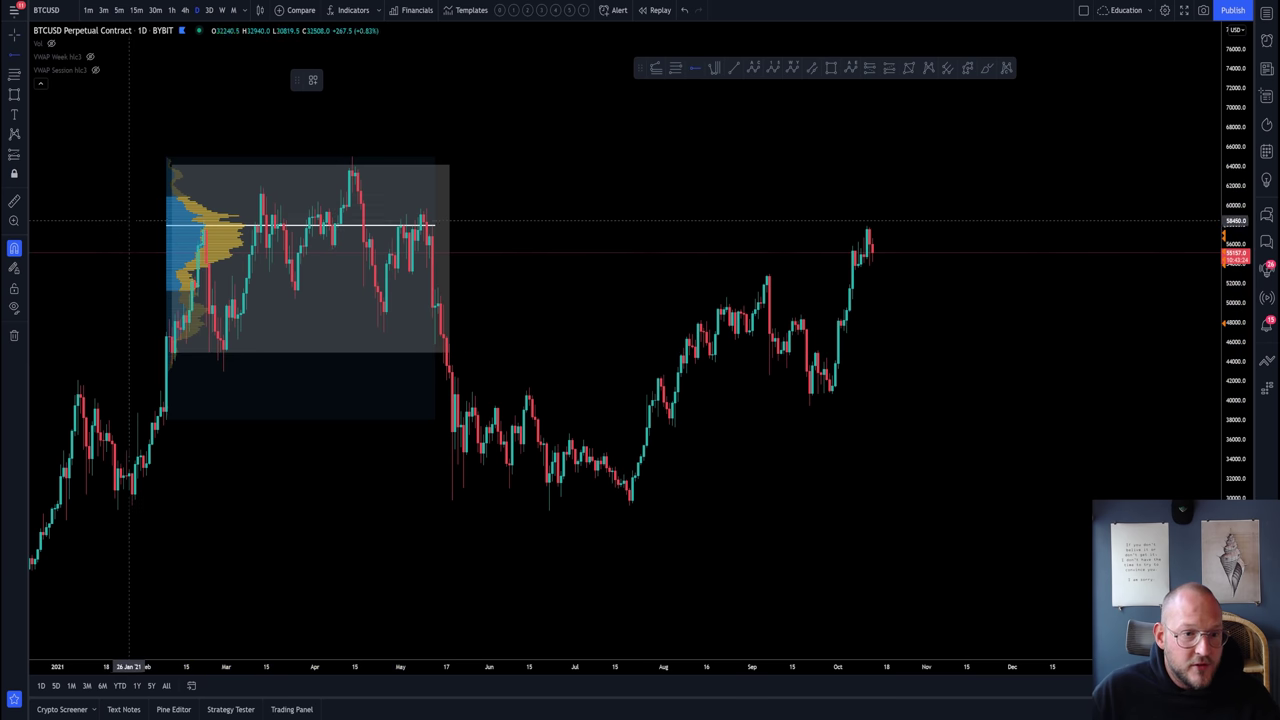
click(126, 228)
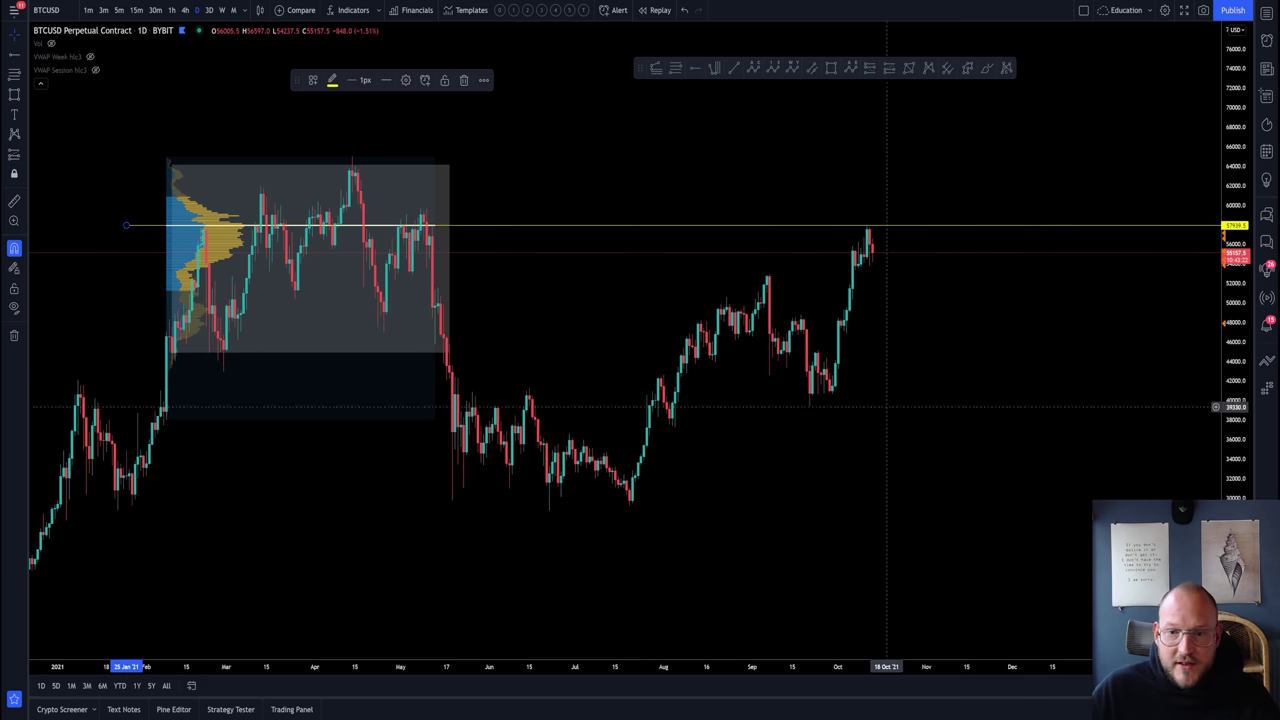
click(312, 80)
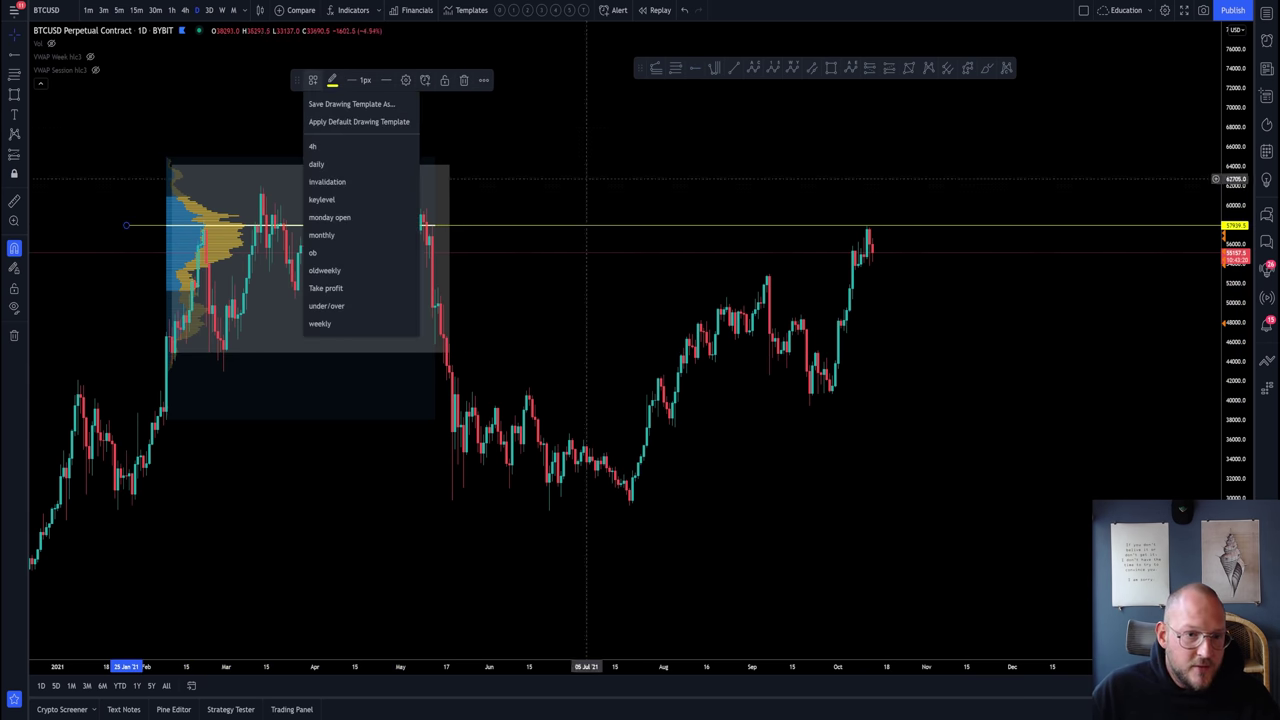
click(330, 200)
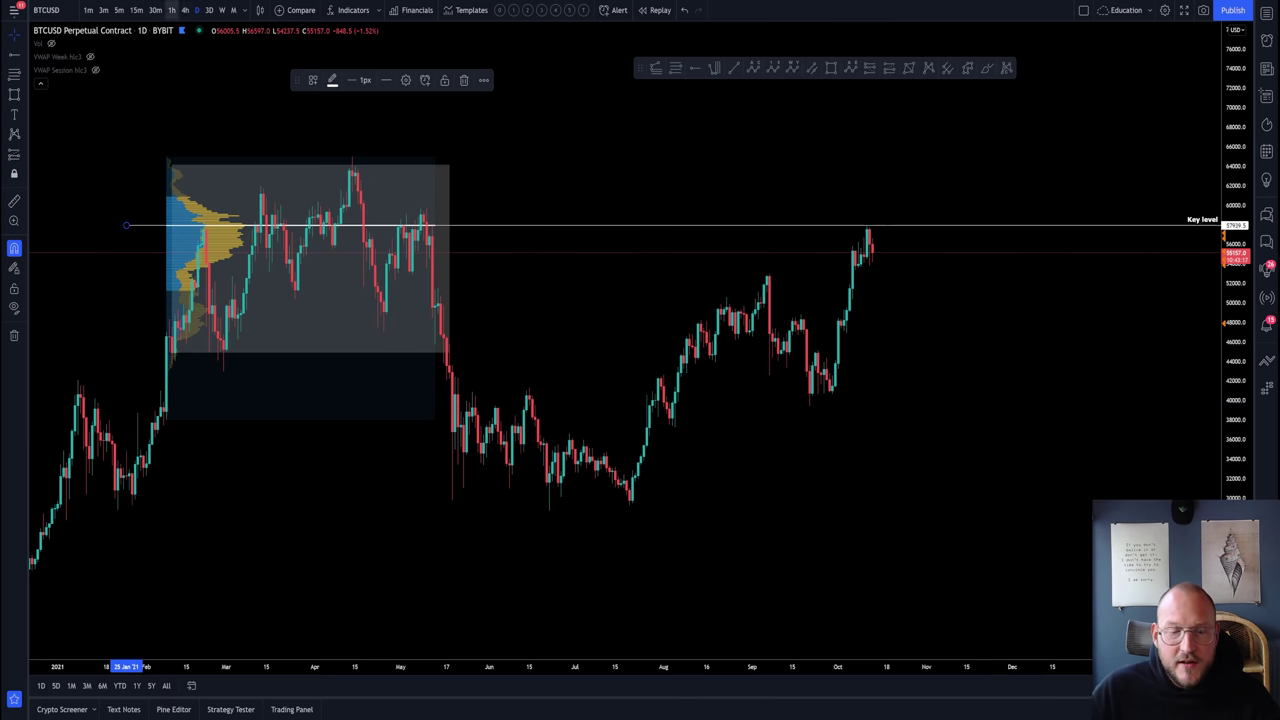
Switch to the 15-minute timeframe and move the key level line to about 57,879, at the recent price high.
click(137, 10)
key(alt+r)
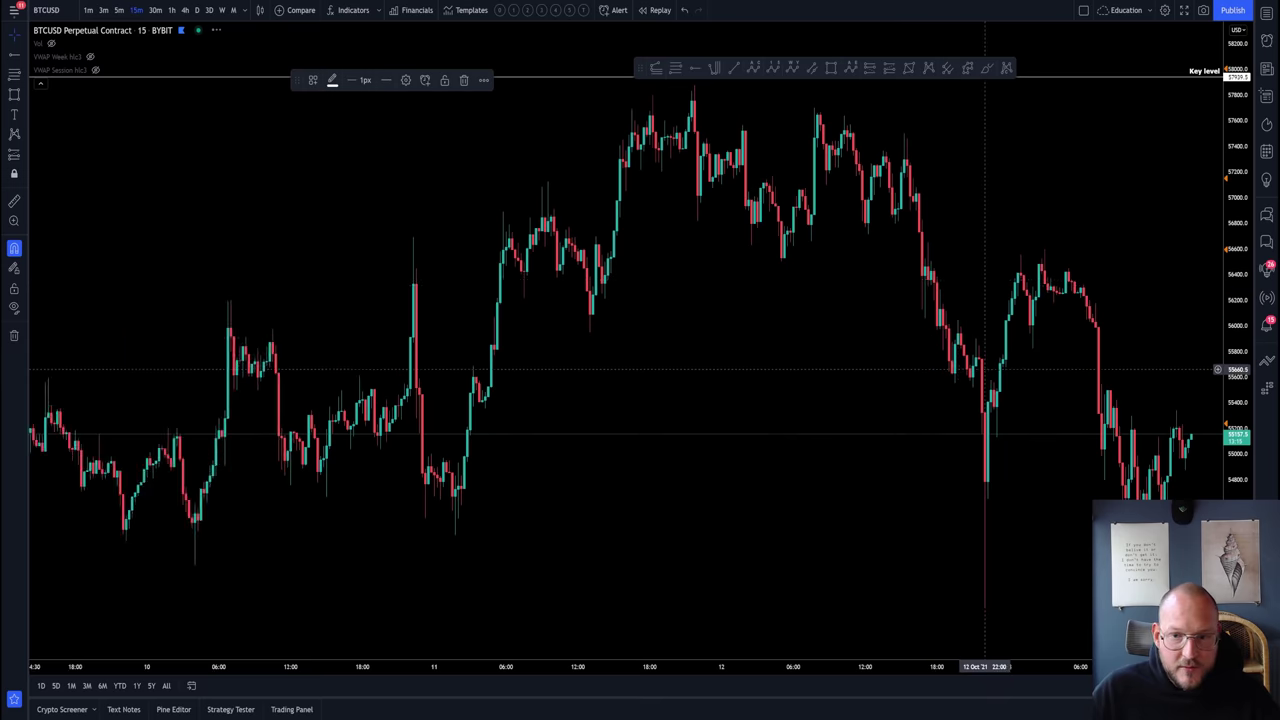
scroll(960, 355, up, 1)
scroll(917, 277, down, 4)
mouse_move(1223, 160)
mouse_down()
mouse_move(1223, 233)
mouse_move(1075, 291)
mouse_up()
drag(829, 162, 829, 168)
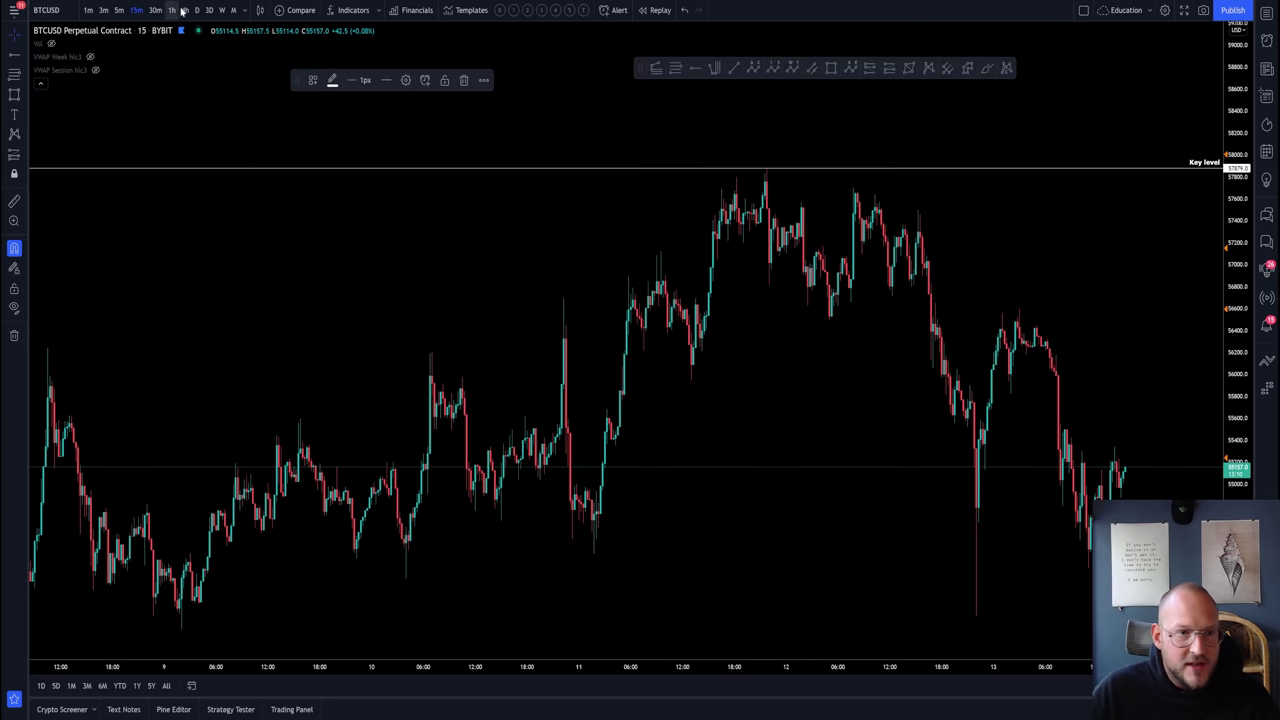
Switch to the 4-hour timeframe and compare the key level with the boxed range's volume profile and the recent October highs.
click(183, 10)
scroll(648, 289, down, 10)
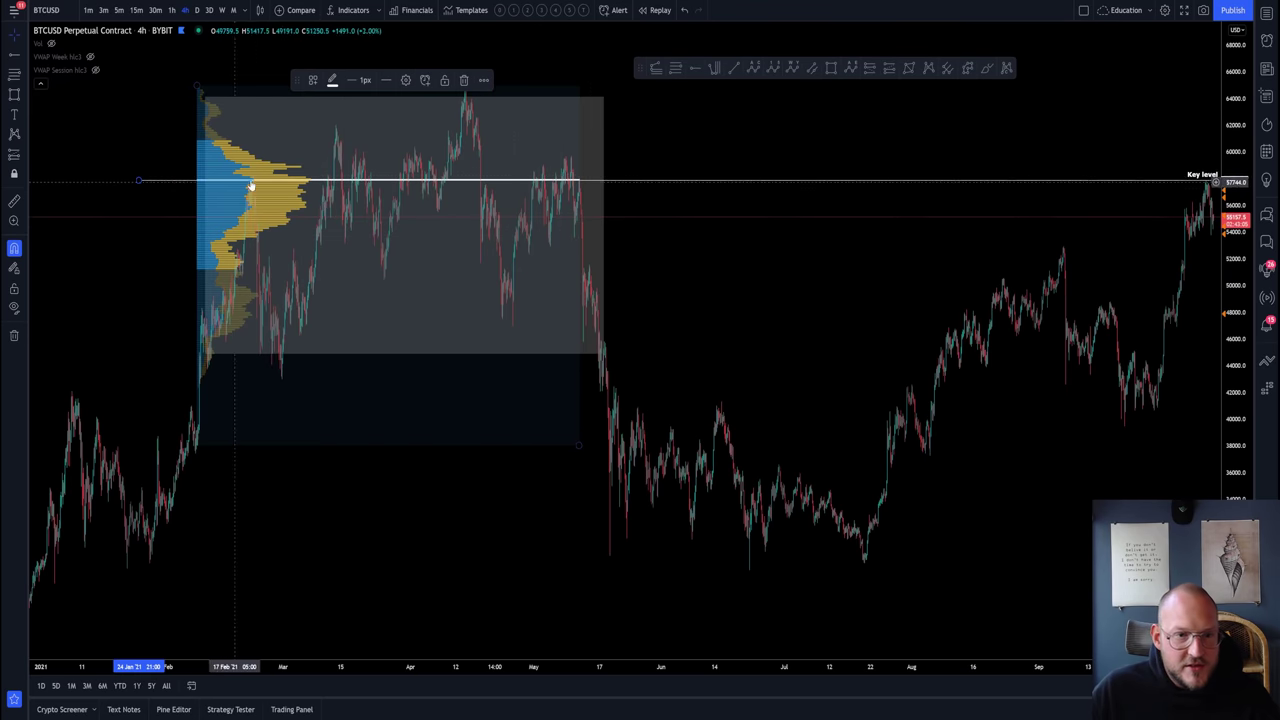
scroll(702, 300, up, 2)
drag(706, 271, 497, 272)
scroll(646, 274, up, 2)
scroll(336, 221, down, 2)
scroll(334, 220, up, 6)
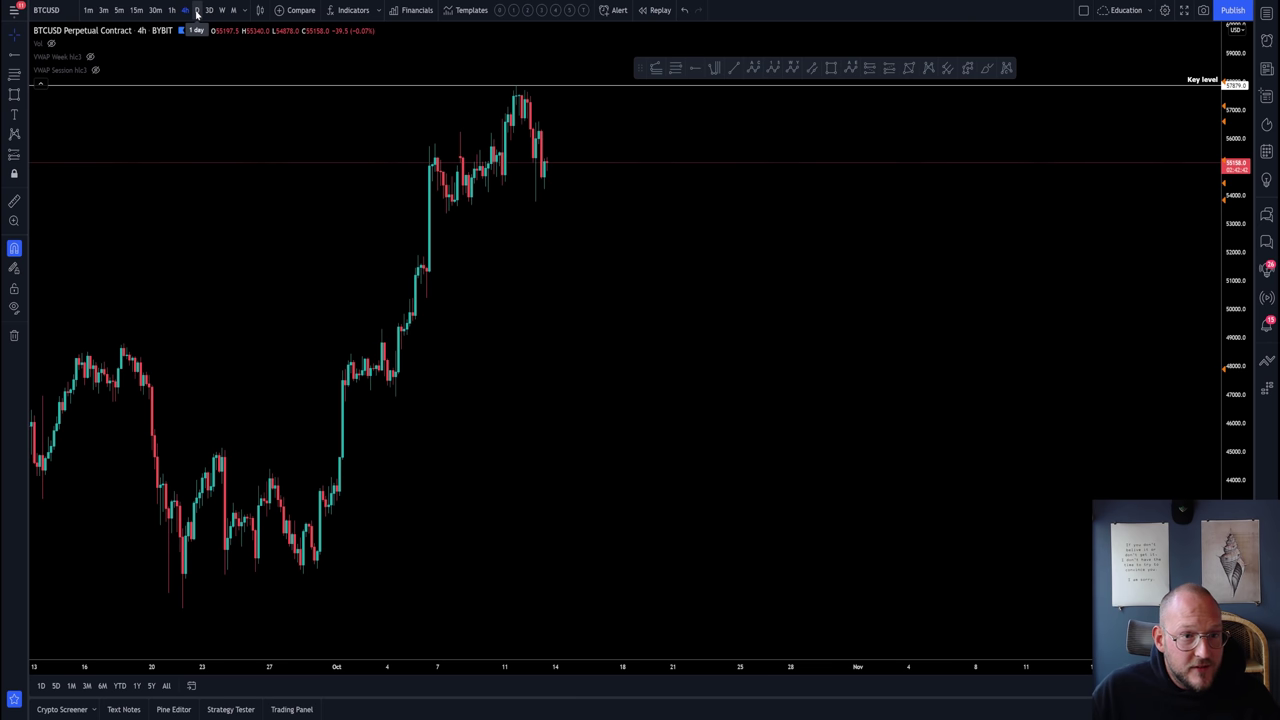
Switch to the daily timeframe and delete the rectangle around the February to May 2021 range.
click(197, 11)
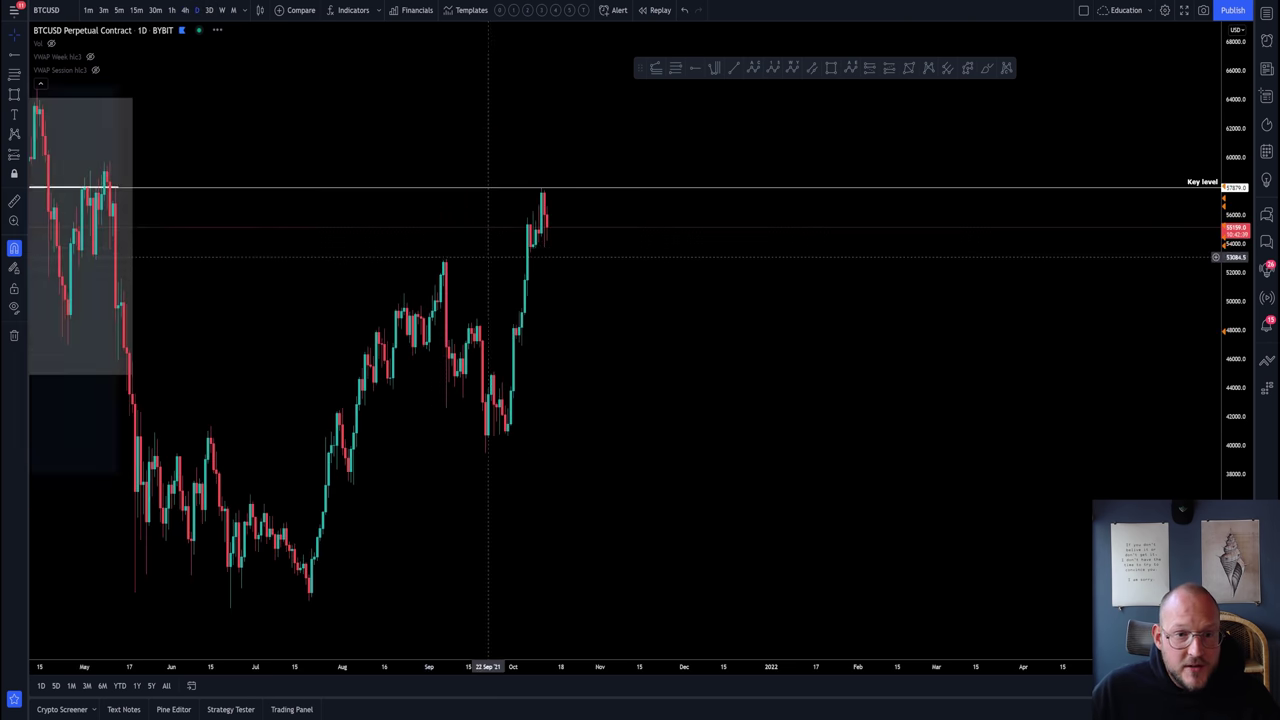
scroll(488, 257, down, 1)
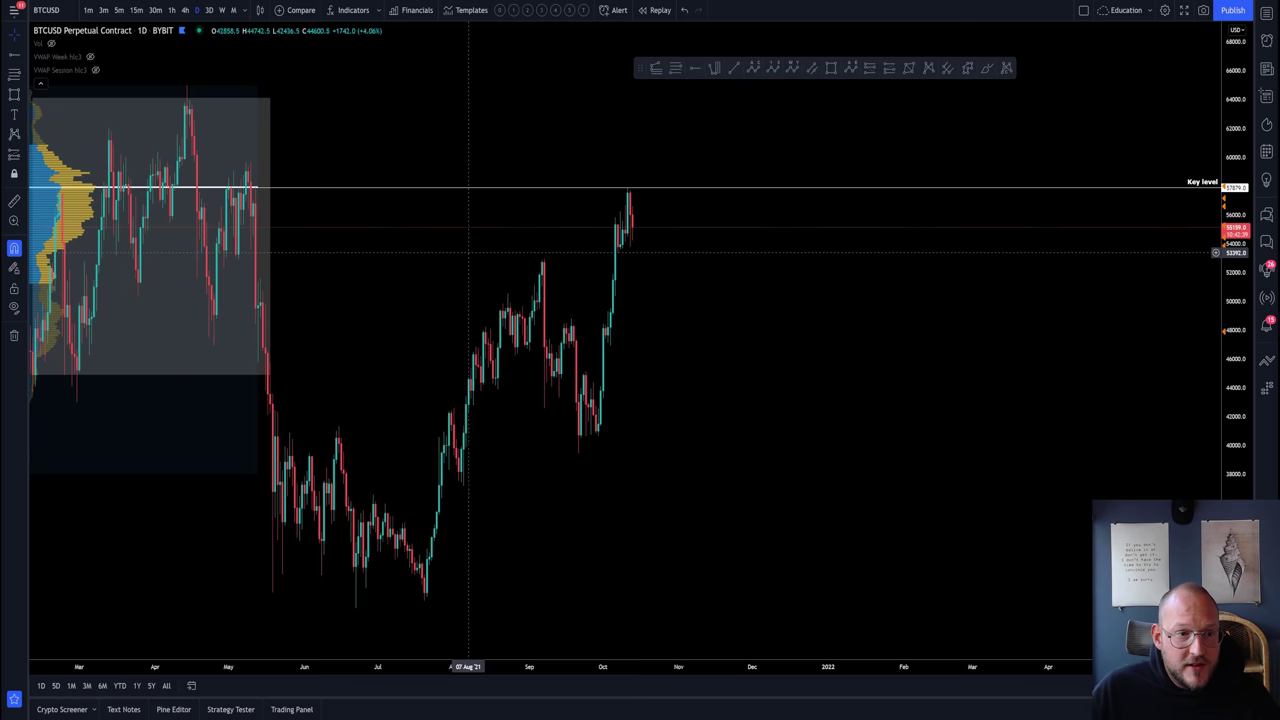
click(270, 108)
key(Delete)
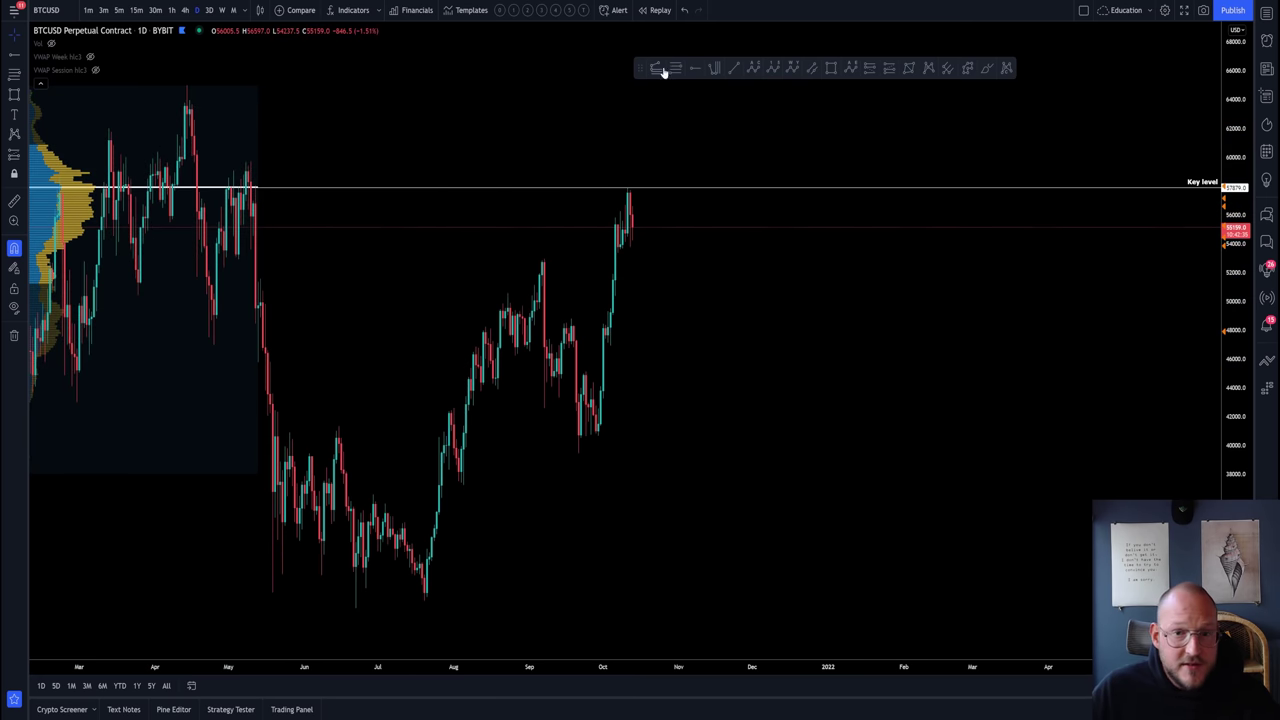
Draw a horizontal ray from the 11 October 2021 candle at 57,519.5, and delete the key level line and its volume profile.
click(696, 69)
scroll(611, 200, up, 2)
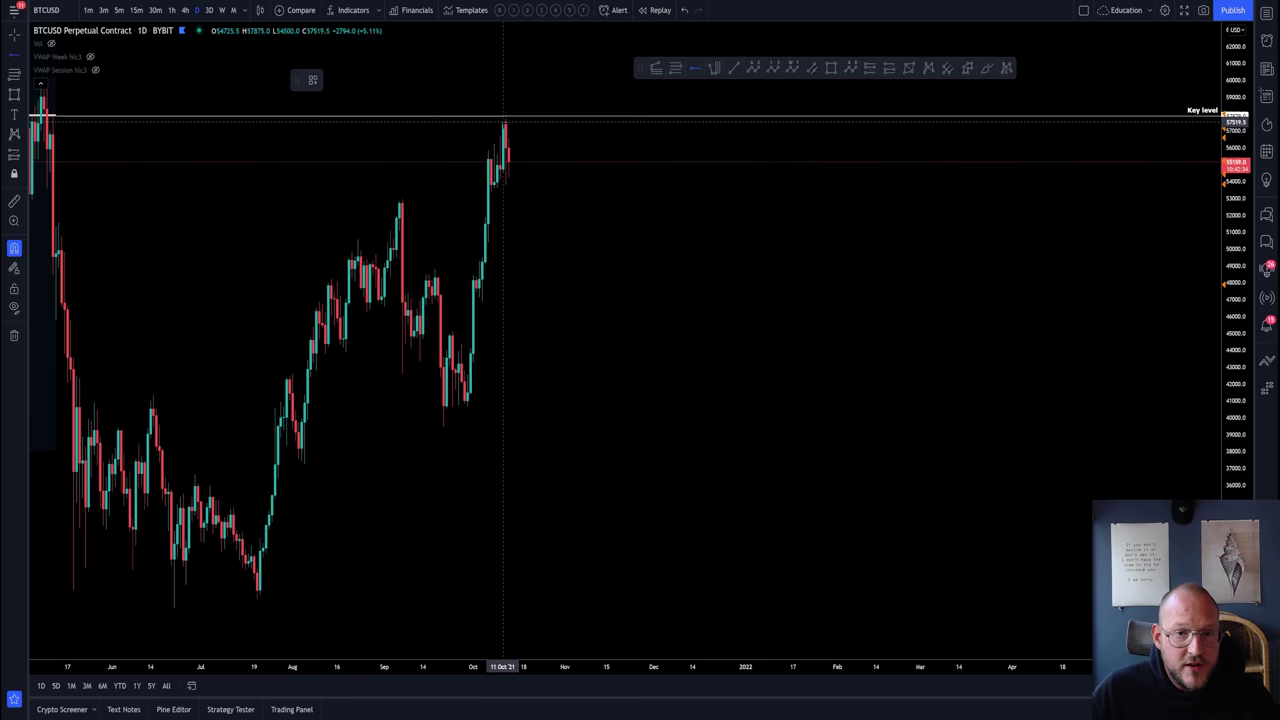
click(504, 122)
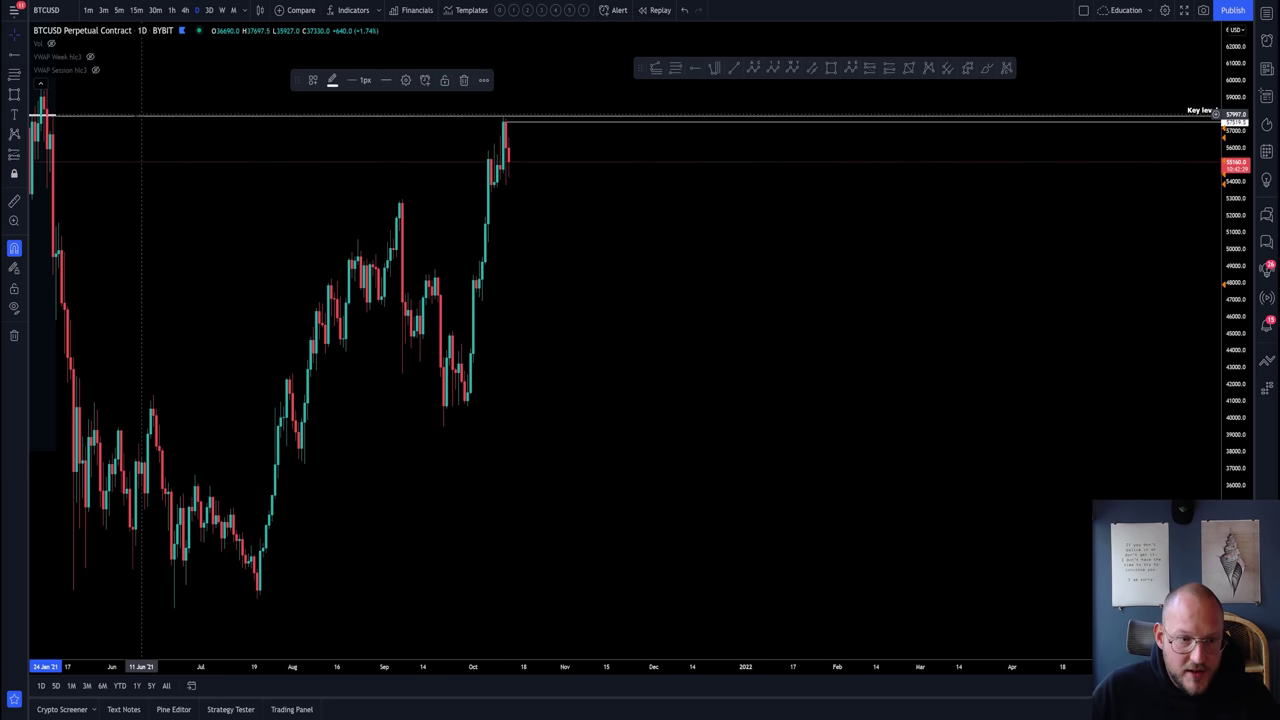
click(40, 116)
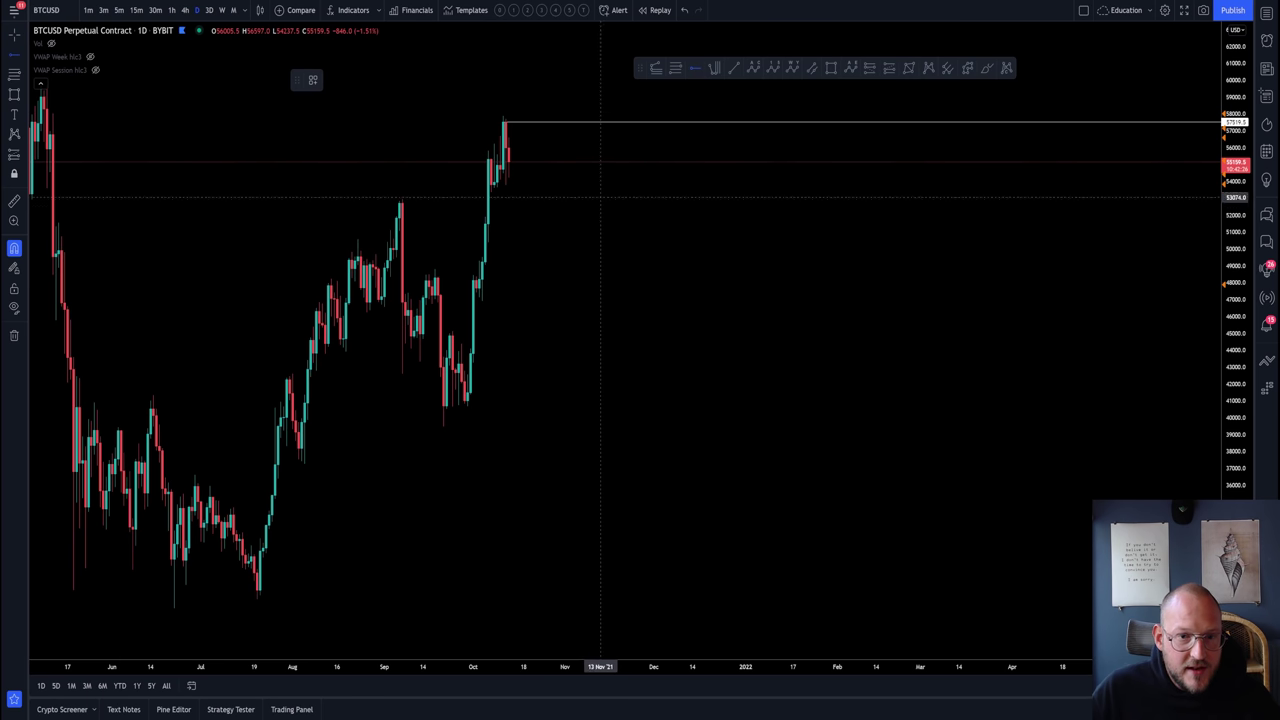
Draw a second horizontal ray from 8 October 2021 at 53,800.5 and apply the daily template to both rays.
click(493, 183)
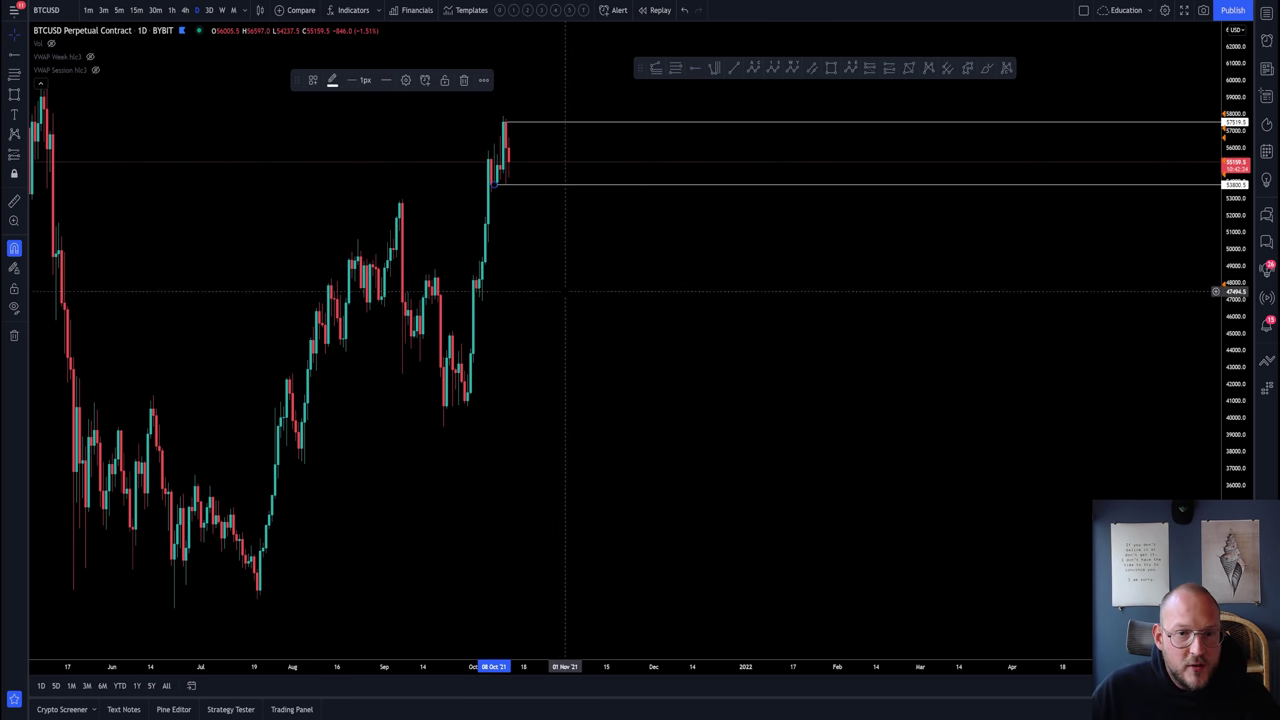
click(313, 80)
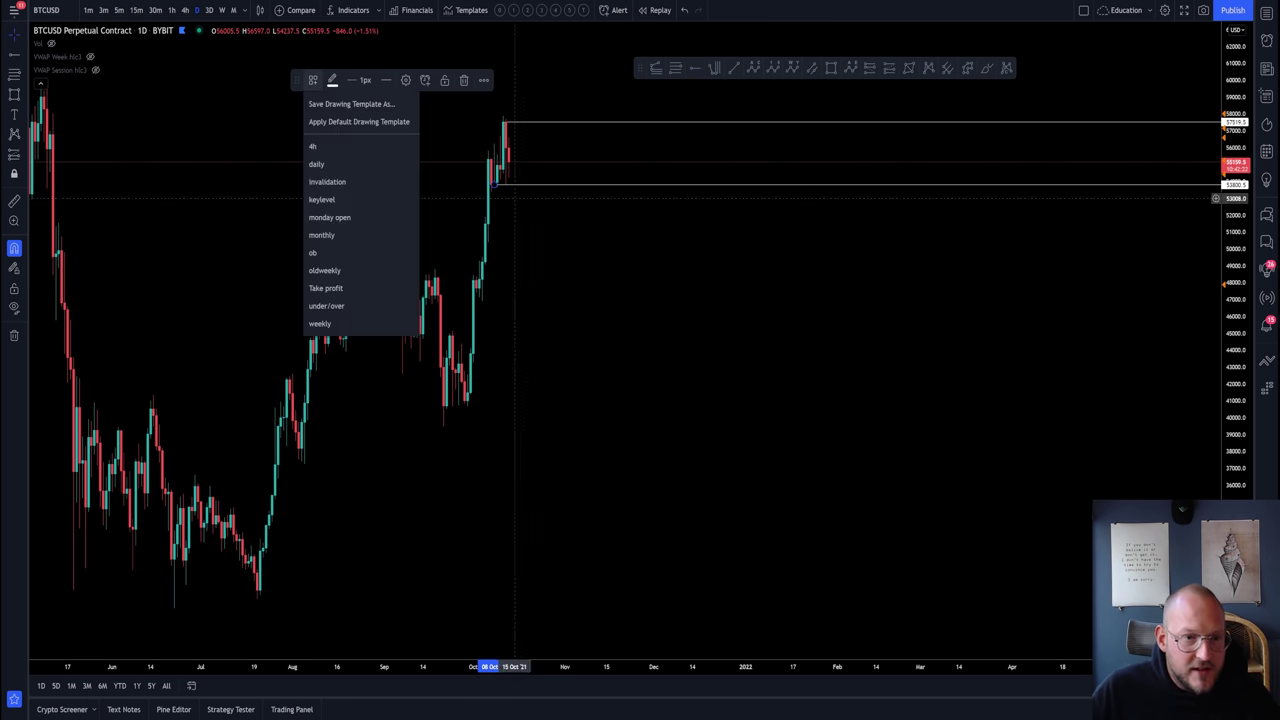
click(334, 168)
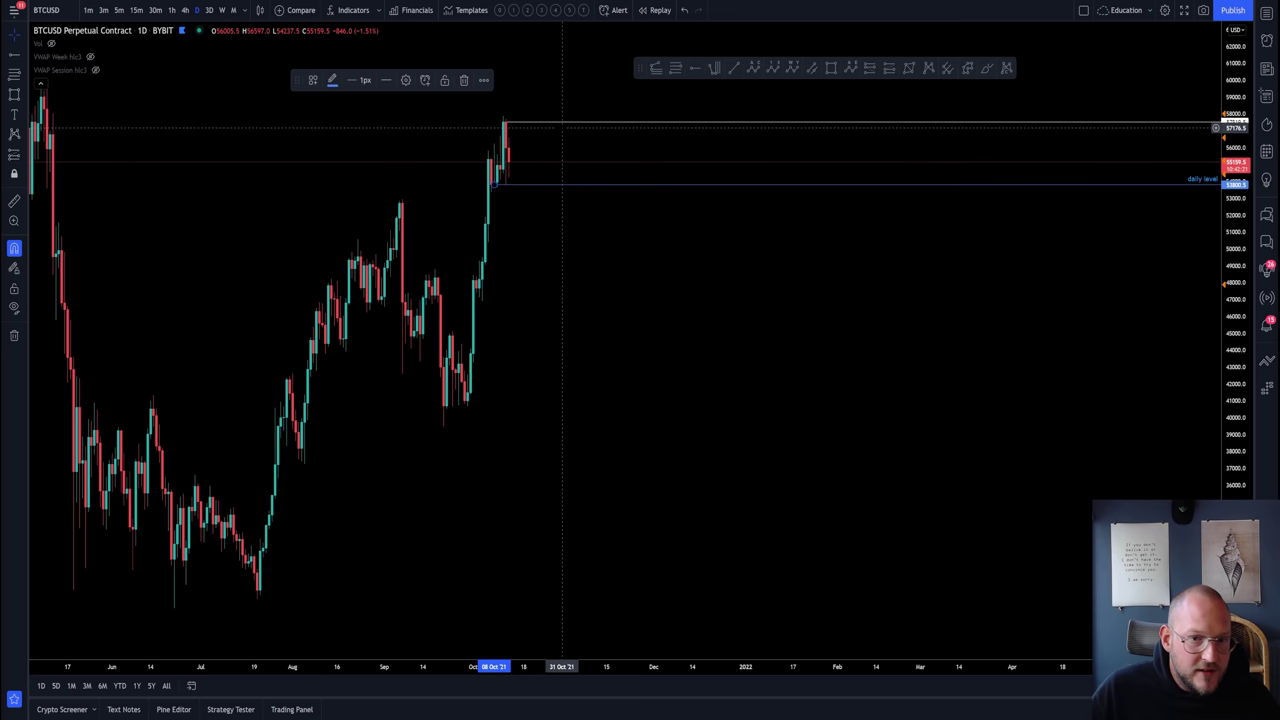
click(313, 80)
click(345, 166)
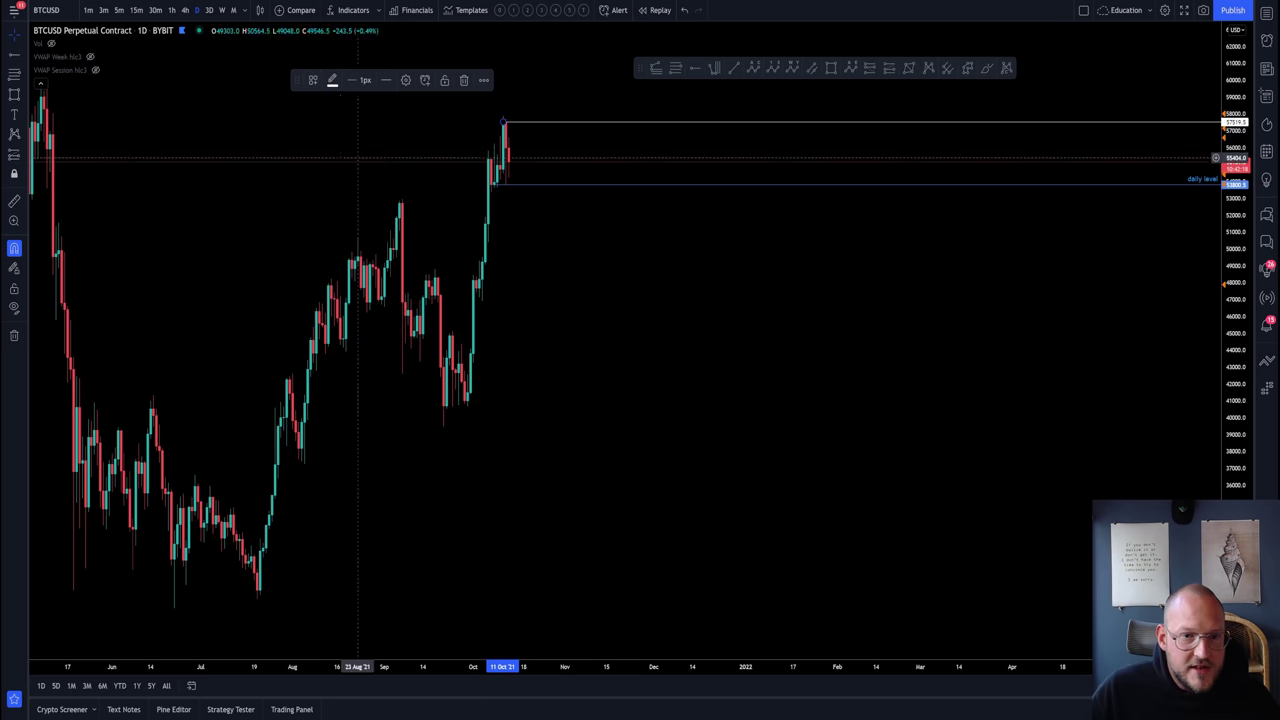
On the 4-hour timeframe, draw a rectangle between the two daily levels from 7 to 21 October 2021, about 53,900 to 57,500.
click(185, 10)
scroll(697, 354, up, 4)
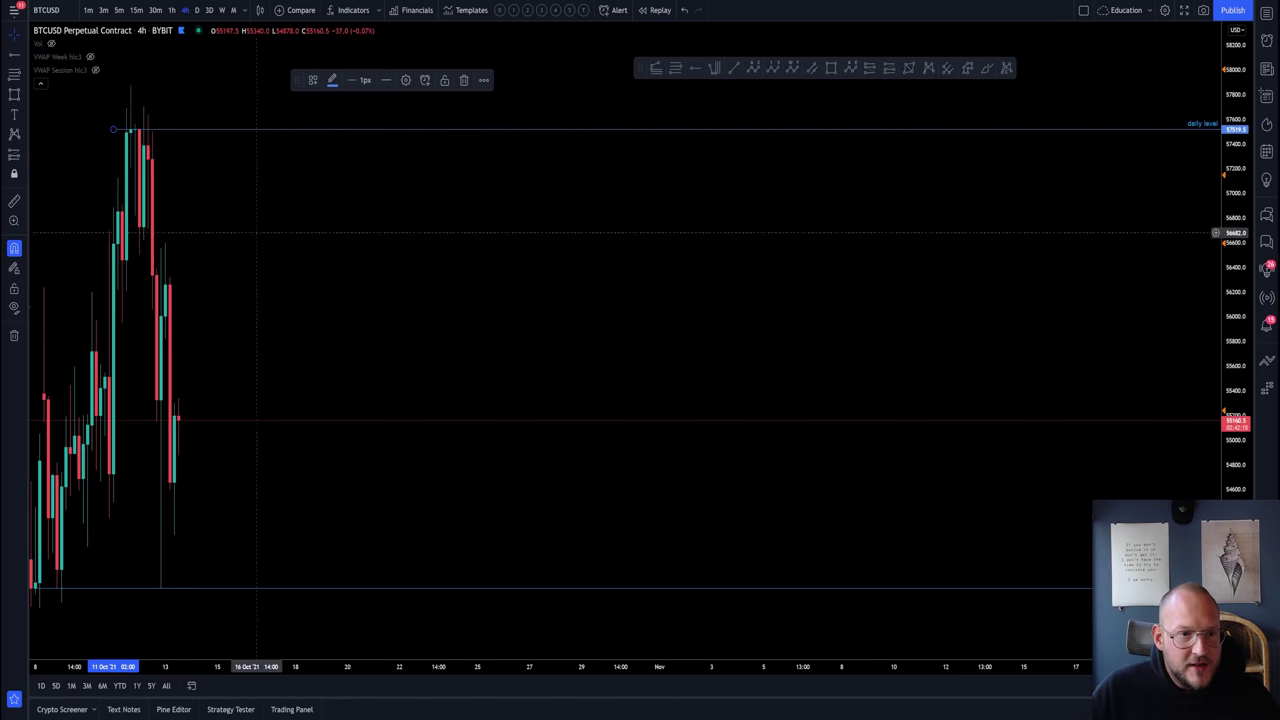
drag(346, 190, 674, 275)
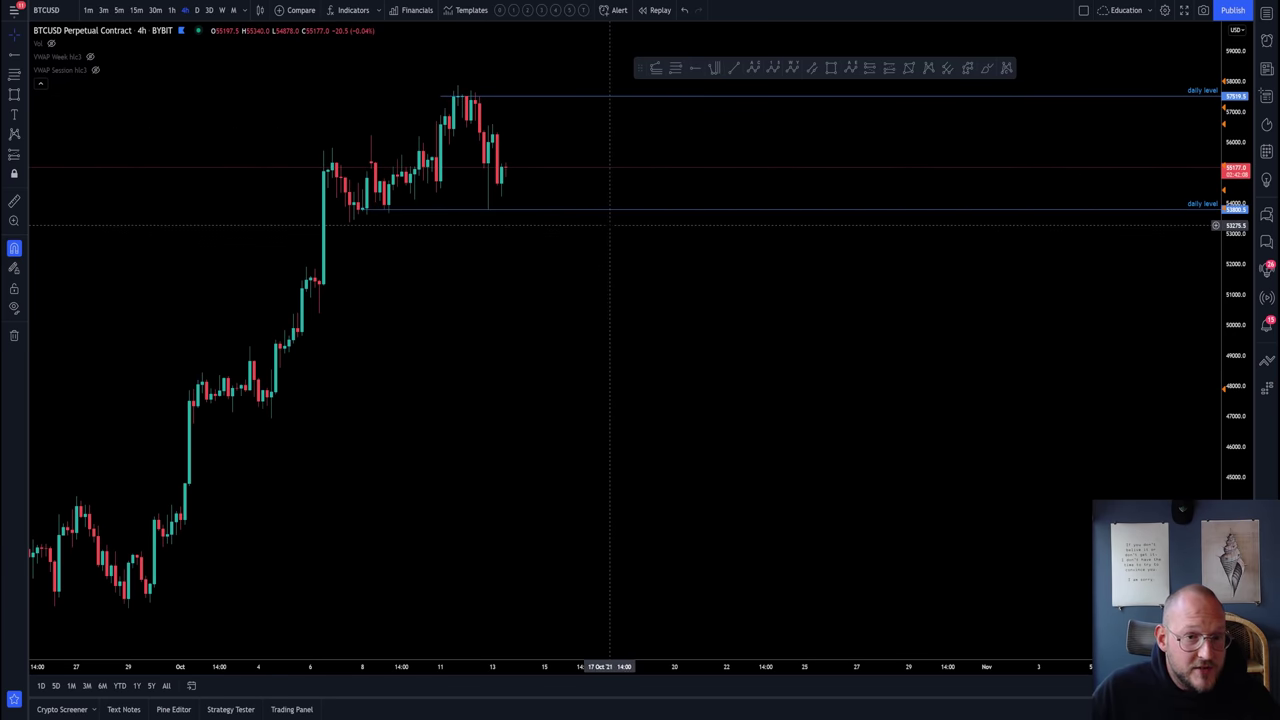
click(831, 68)
click(345, 207)
click(709, 97)
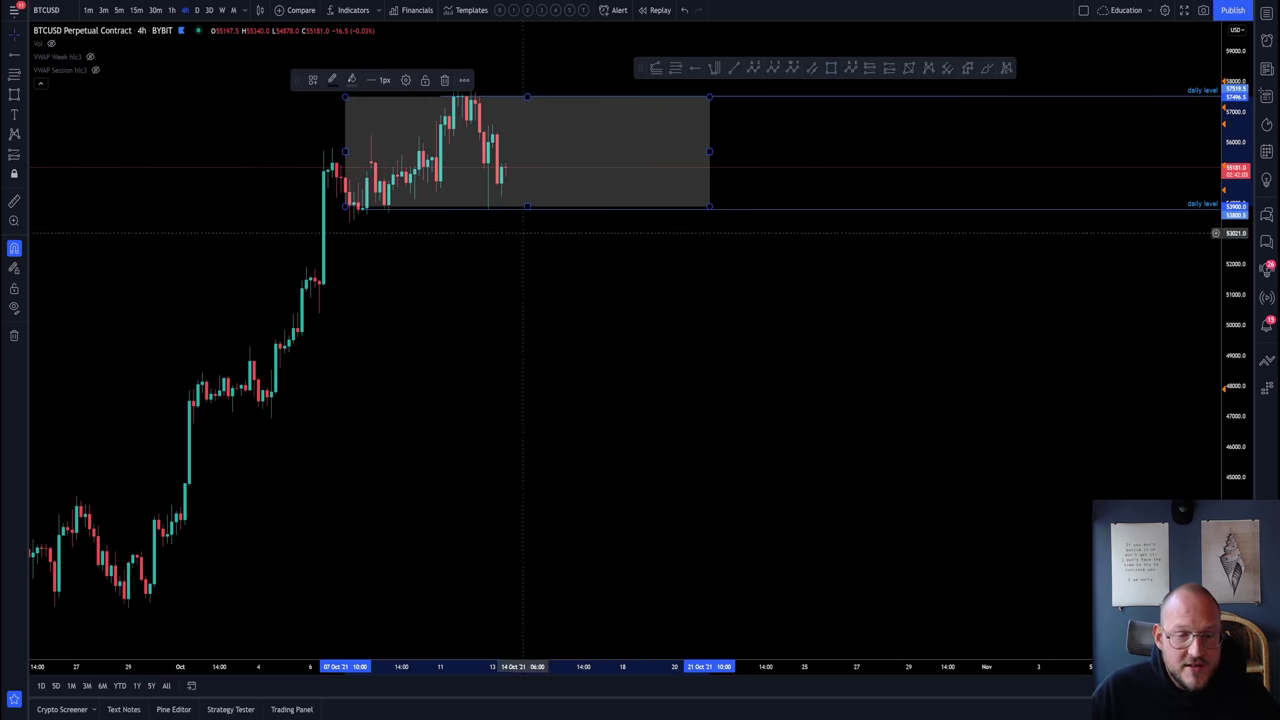
Add a fixed range volume profile over the boxed October range, from 6 to 13 October 2021.
click(381, 10)
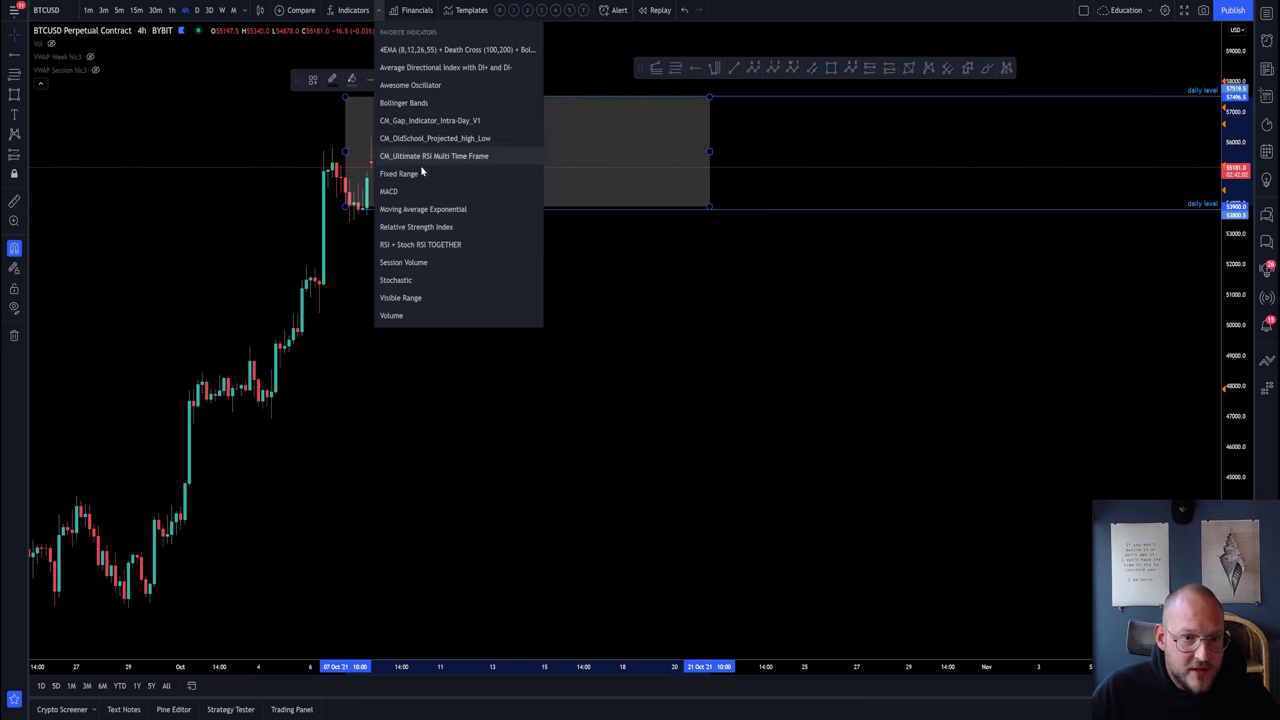
click(423, 175)
click(323, 233)
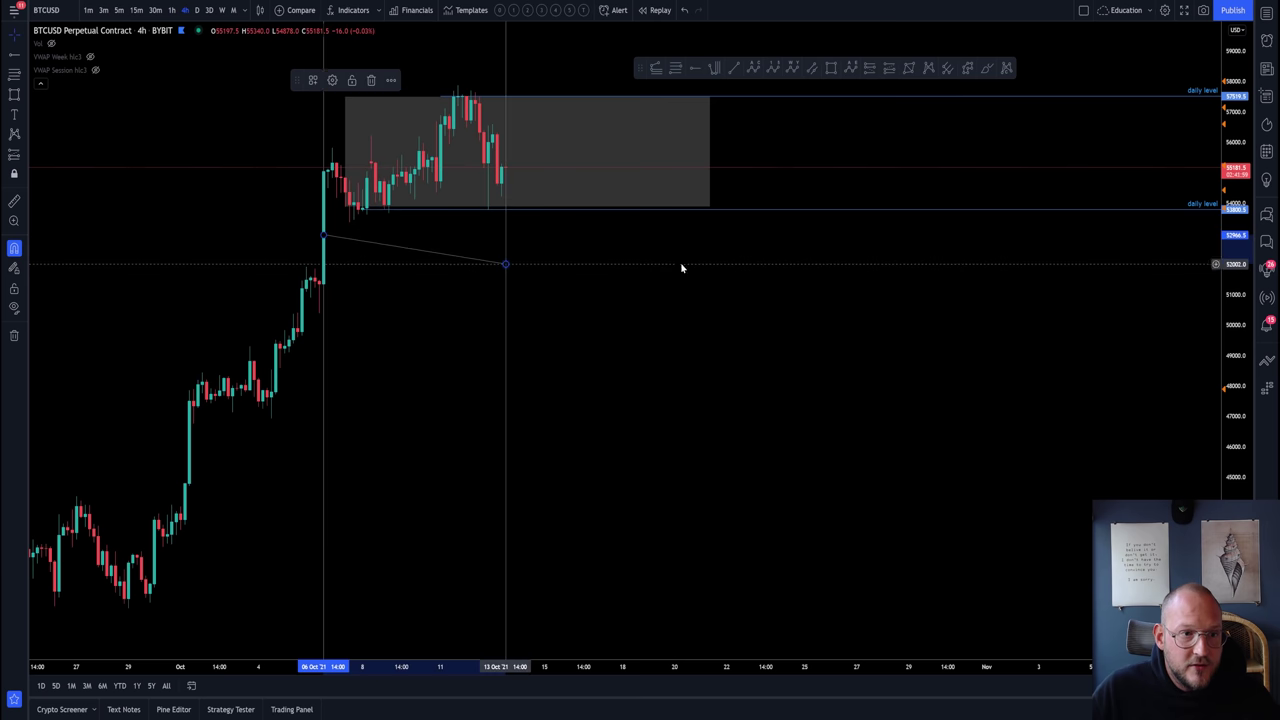
click(509, 177)
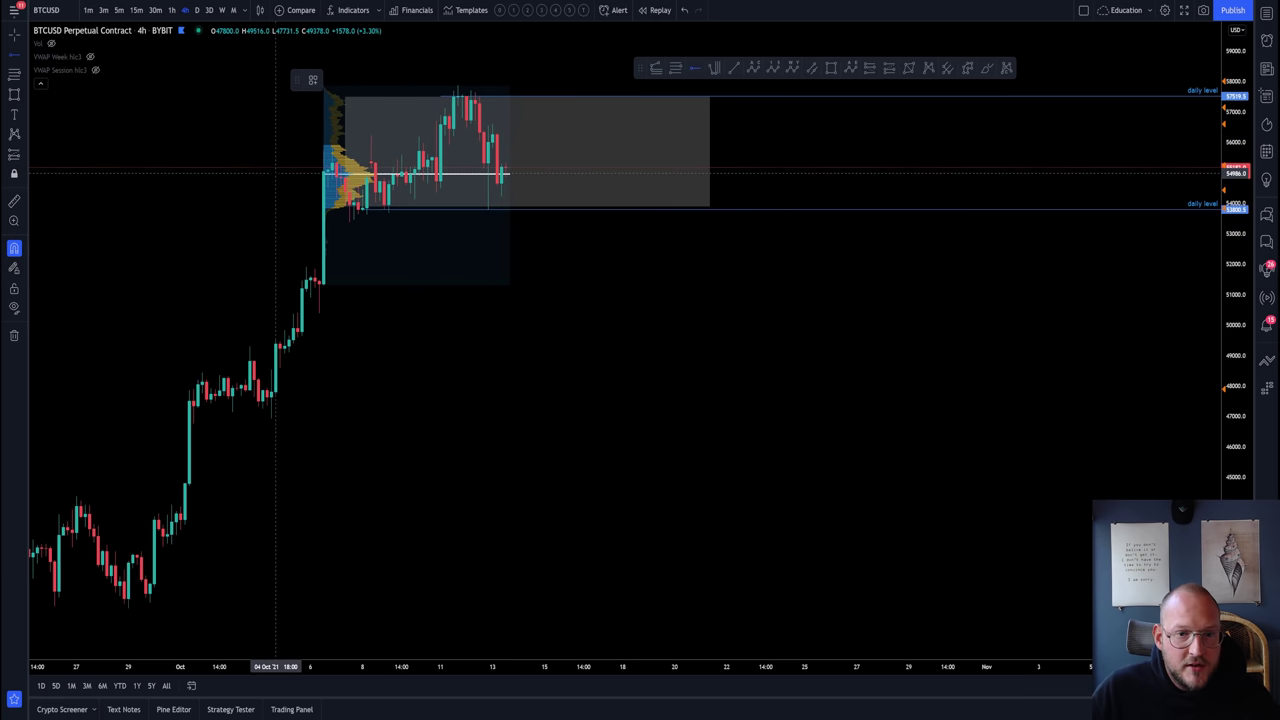
Draw a horizontal ray at the October profile's point of control, about 54,986, and apply the keylevel template.
click(330, 81)
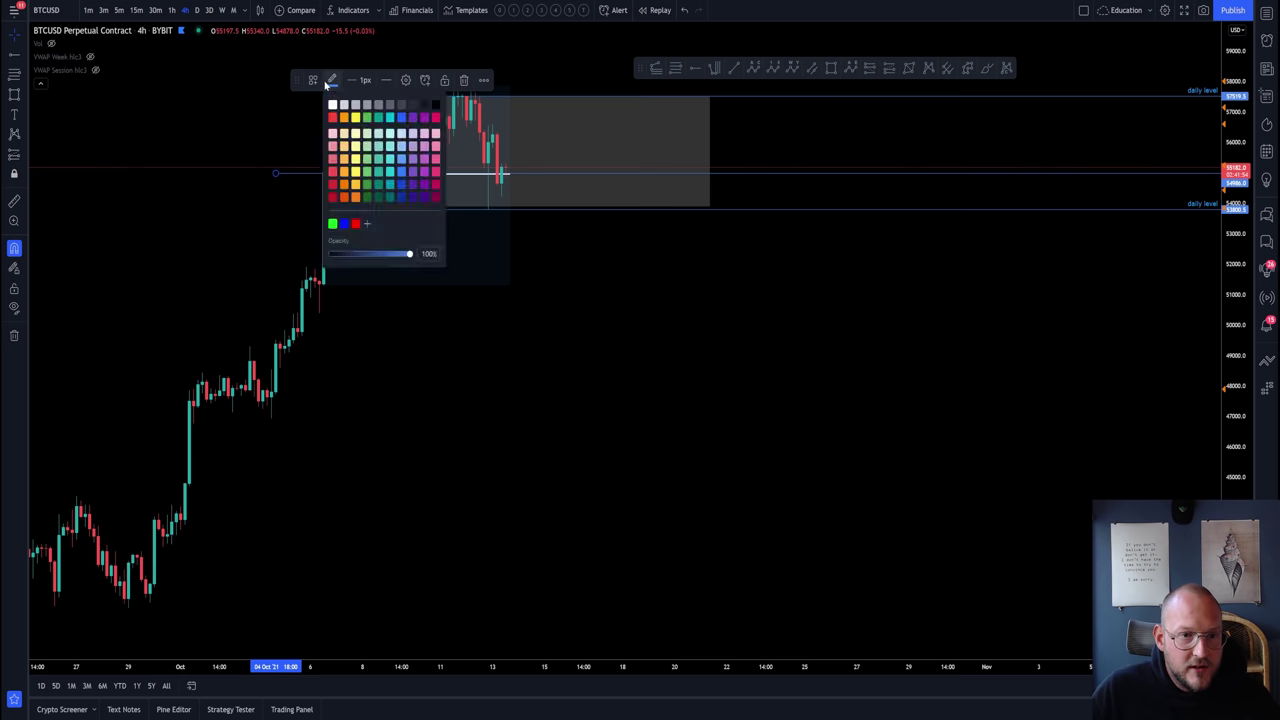
click(313, 82)
click(344, 201)
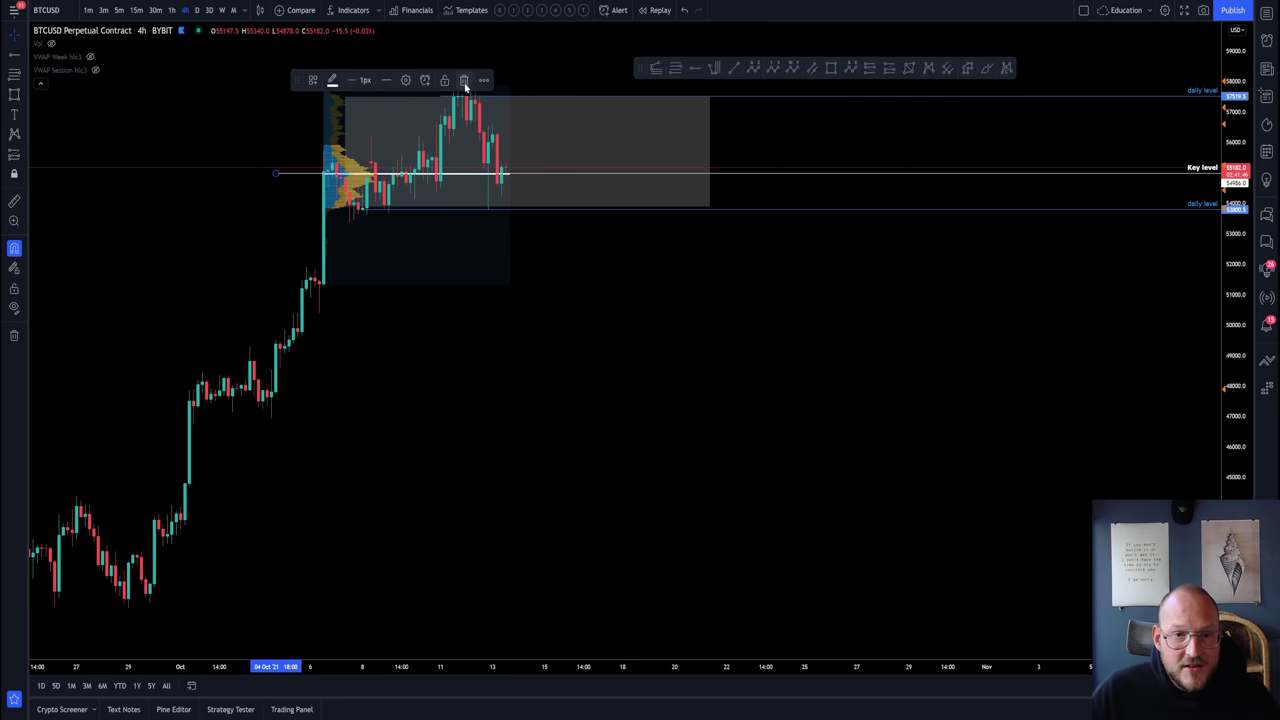
Delete the key level ray and the fixed range volume profile from the October range.
click(464, 82)
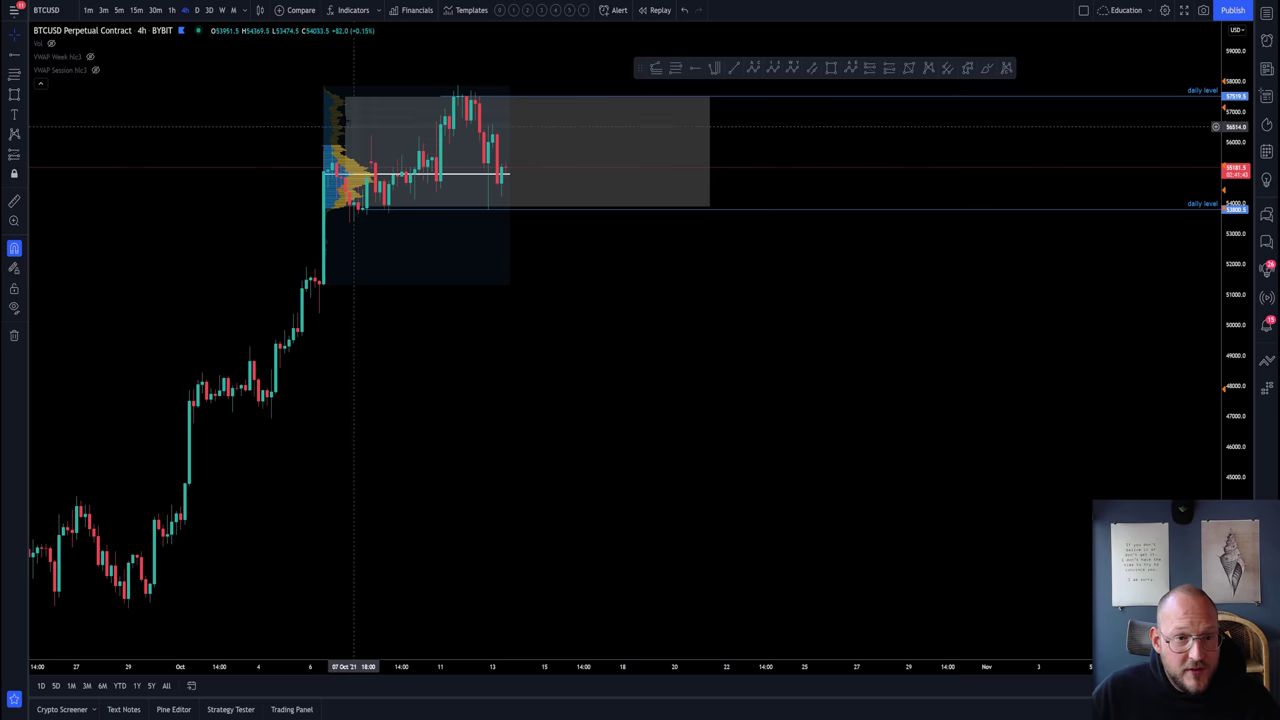
click(324, 117)
click(372, 82)
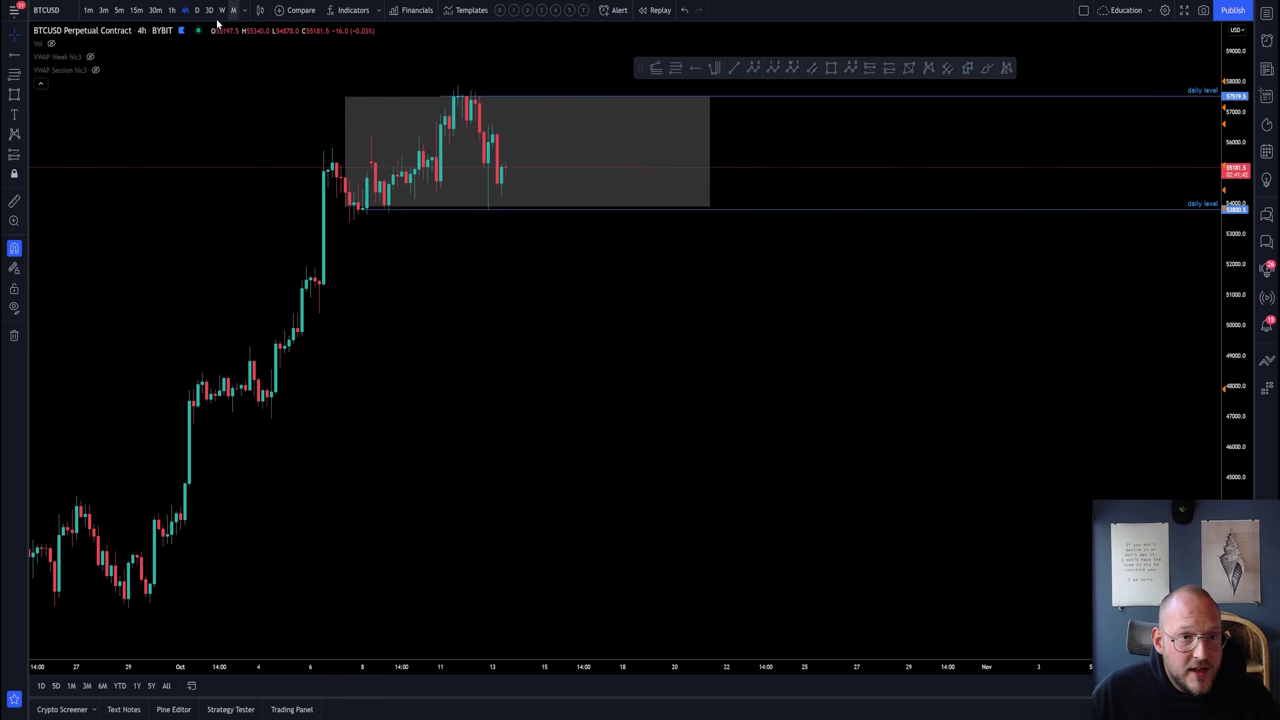
View the boxed October range and daily levels on the daily, weekly and 3-day timeframes.
click(199, 10)
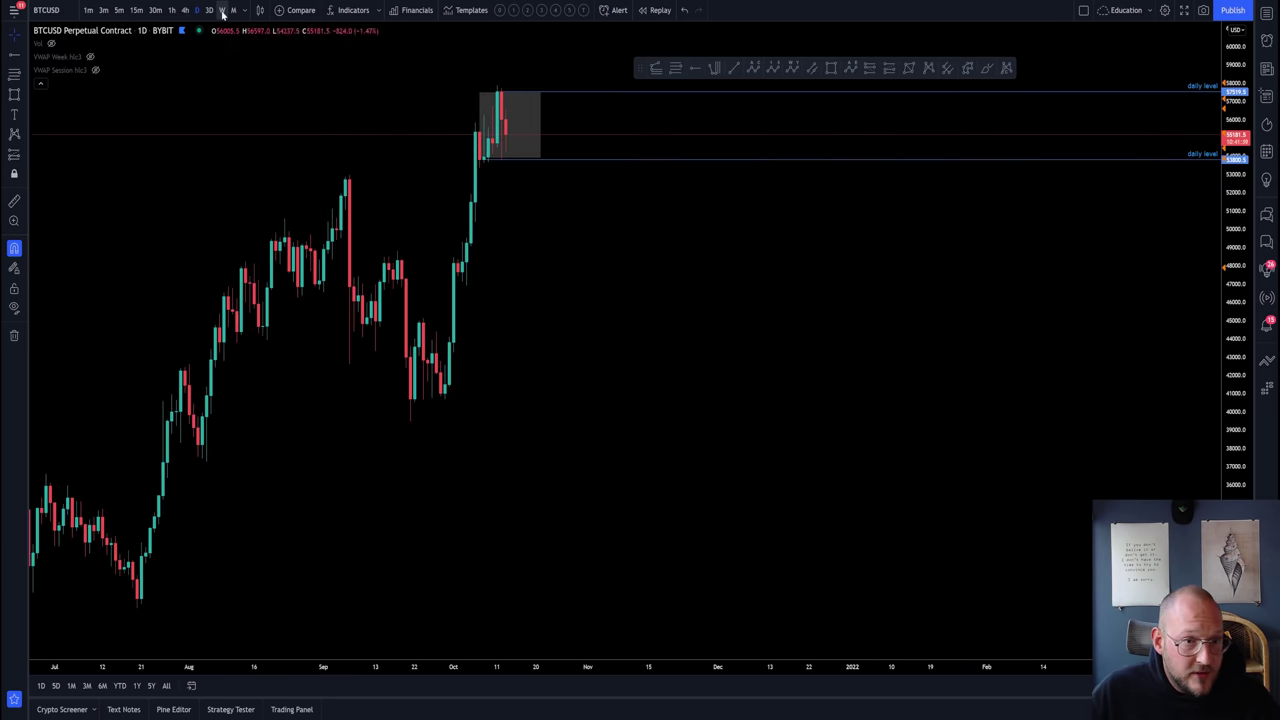
click(222, 10)
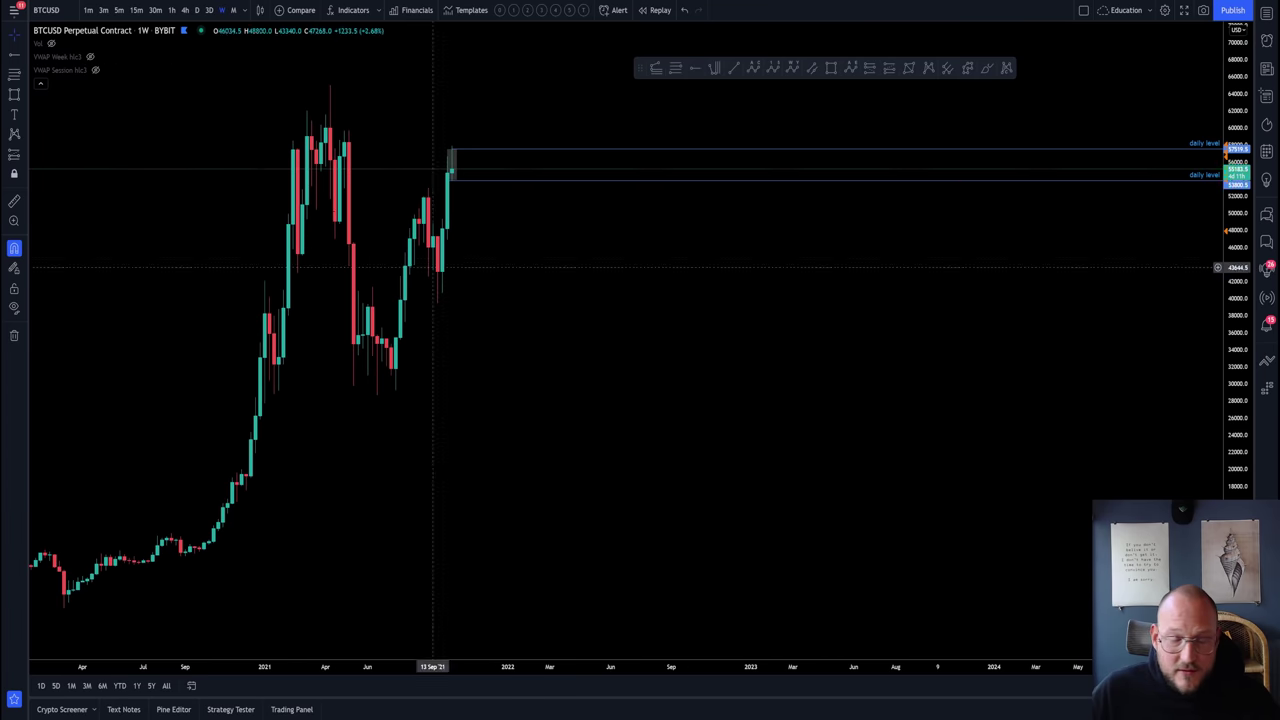
click(209, 10)
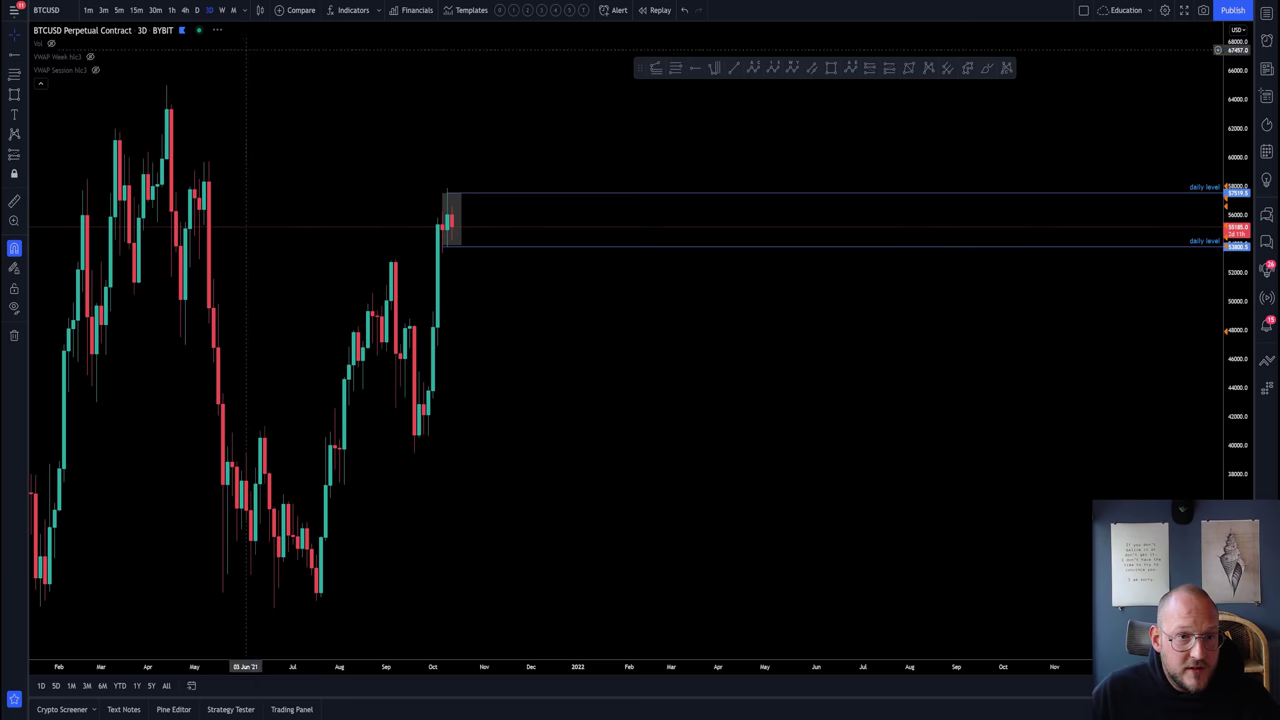
Switch to the daily timeframe and draw a rectangle around the whole 2021 range from 4 January, about 27,744 to 64,828.
click(196, 10)
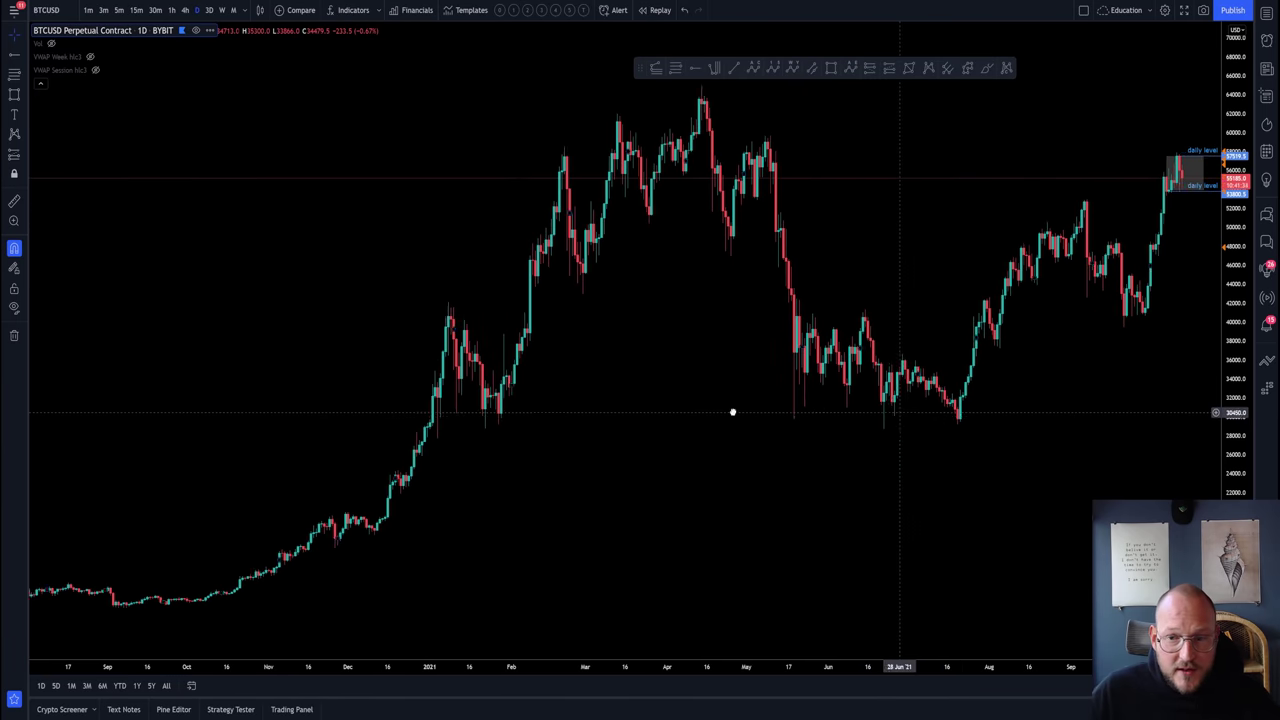
drag(733, 412, 596, 408)
scroll(651, 403, down, 1)
click(831, 69)
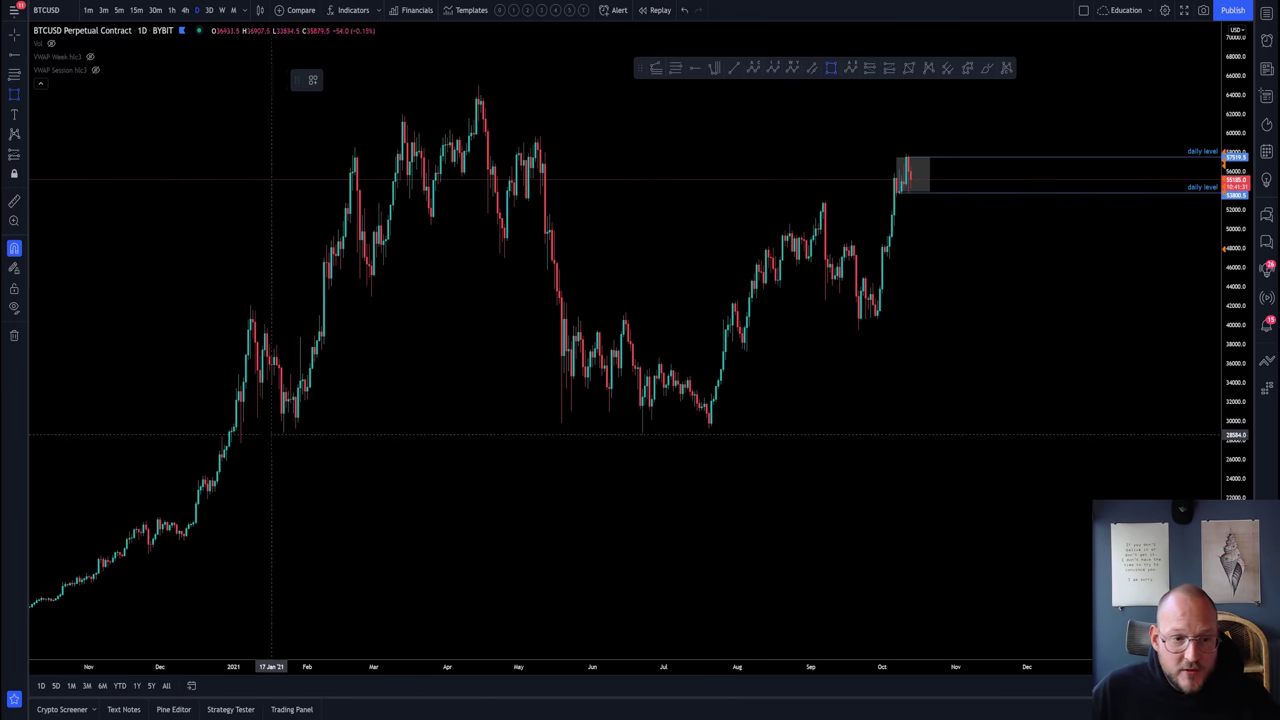
drag(240, 442, 1100, 87)
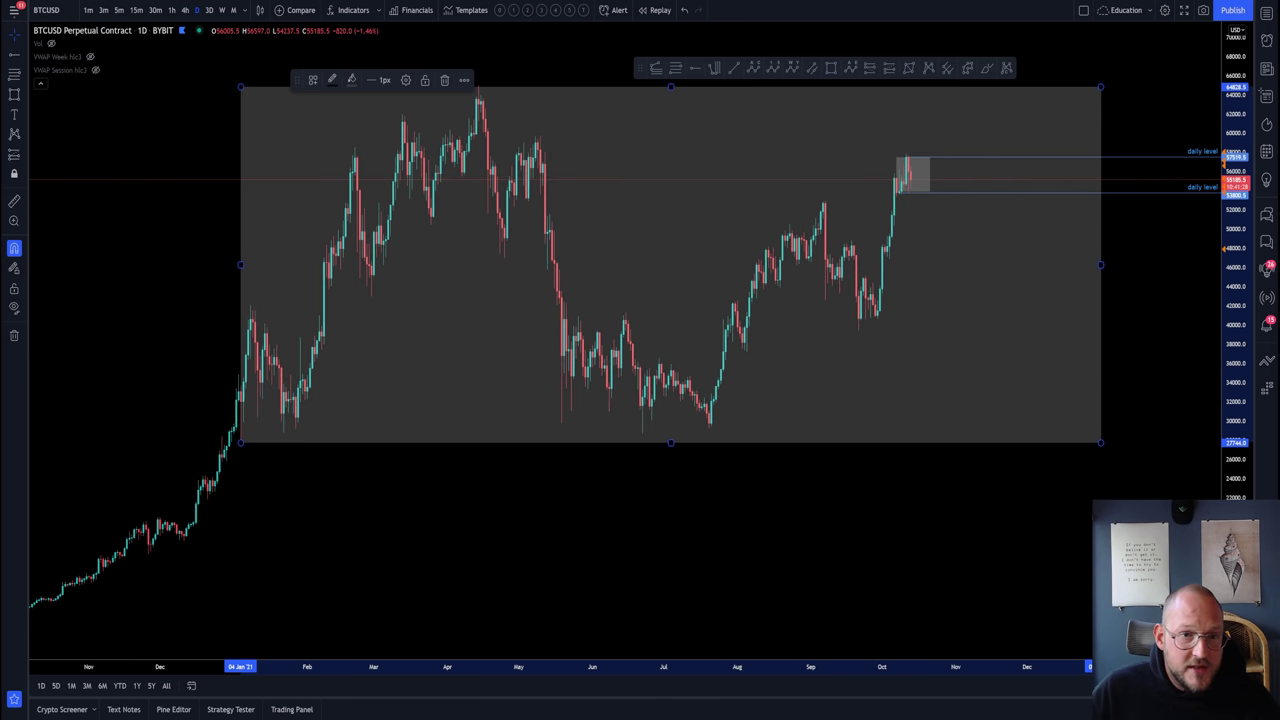
Add a fixed range volume profile across the boxed 2021 range, from 3 January to 13 October 2021.
click(381, 11)
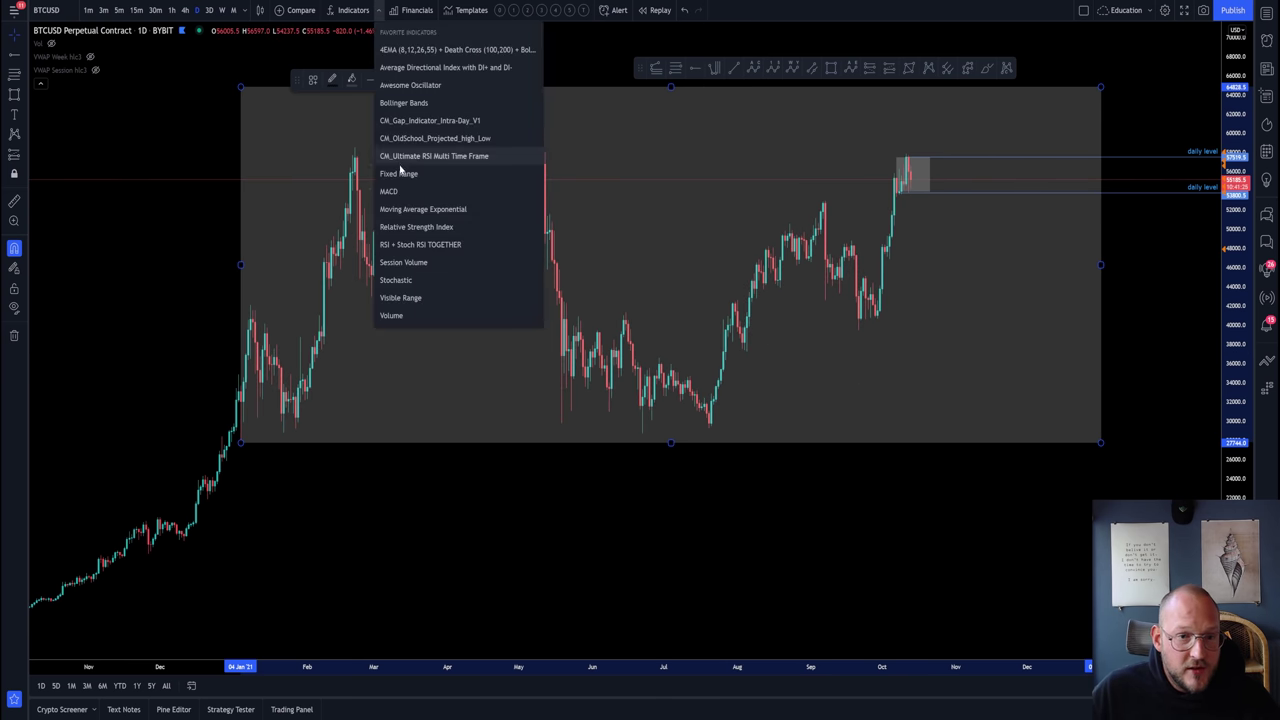
click(398, 173)
click(240, 443)
click(910, 442)
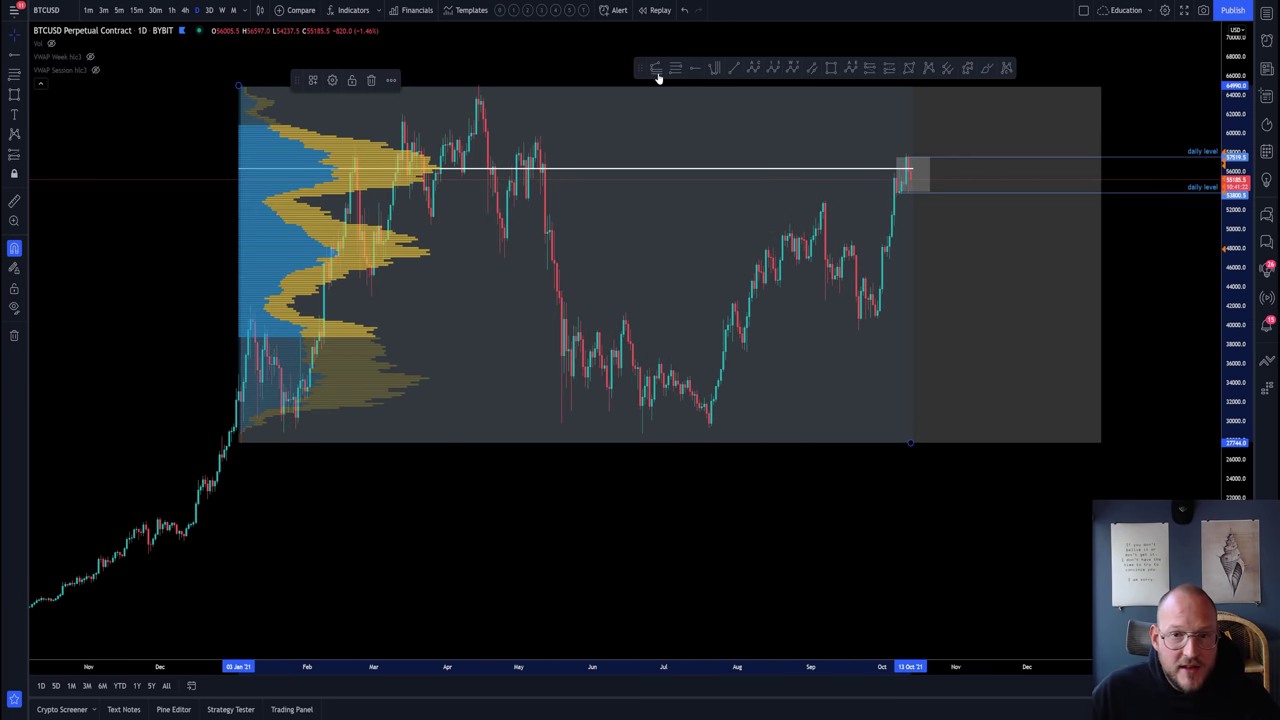
Draw a horizontal ray at the 2021 profile's point of control, about 56,286, and apply the keylevel template.
click(699, 70)
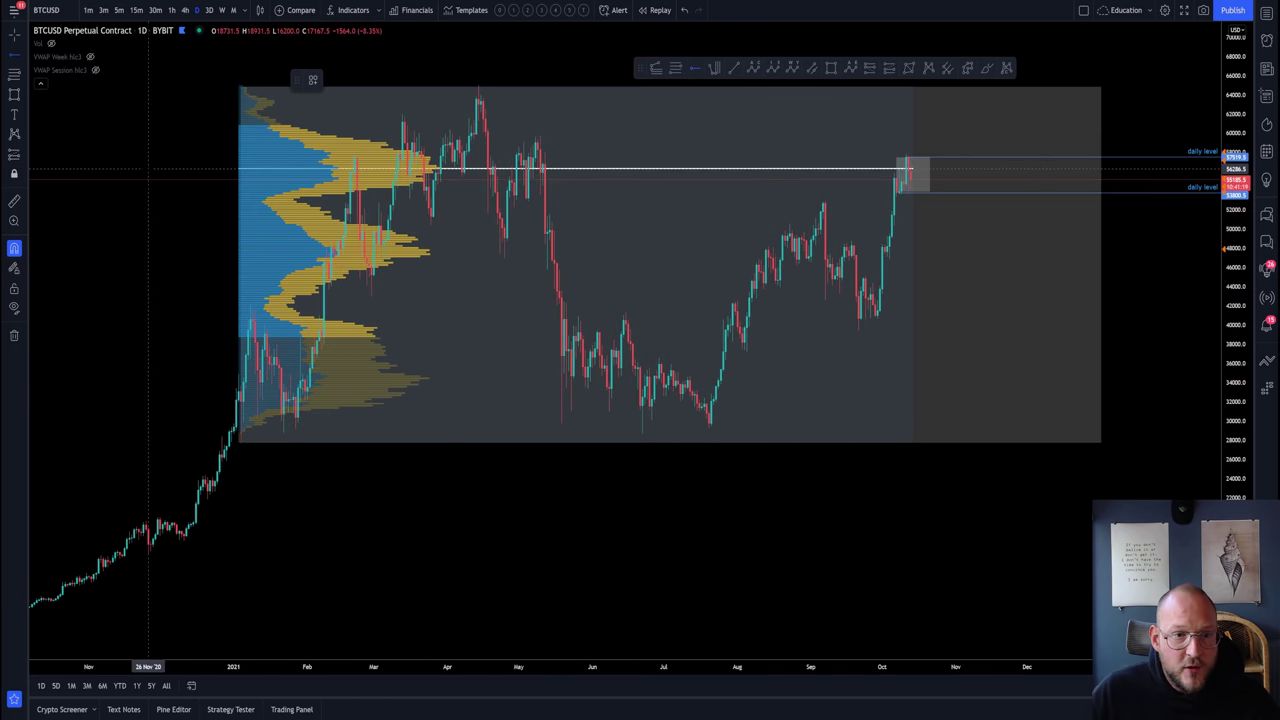
click(148, 170)
click(312, 80)
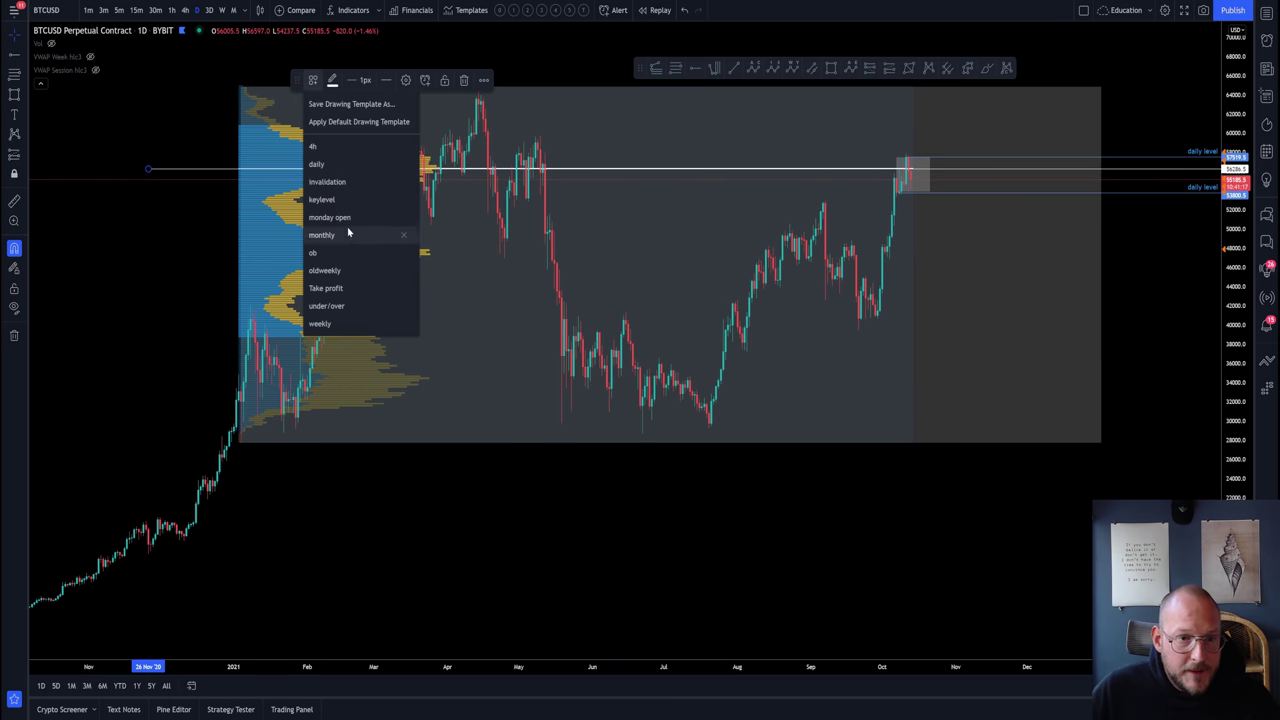
click(322, 199)
Delete the fixed range volume profile and the rectangle covering the 2021 range.
click(258, 108)
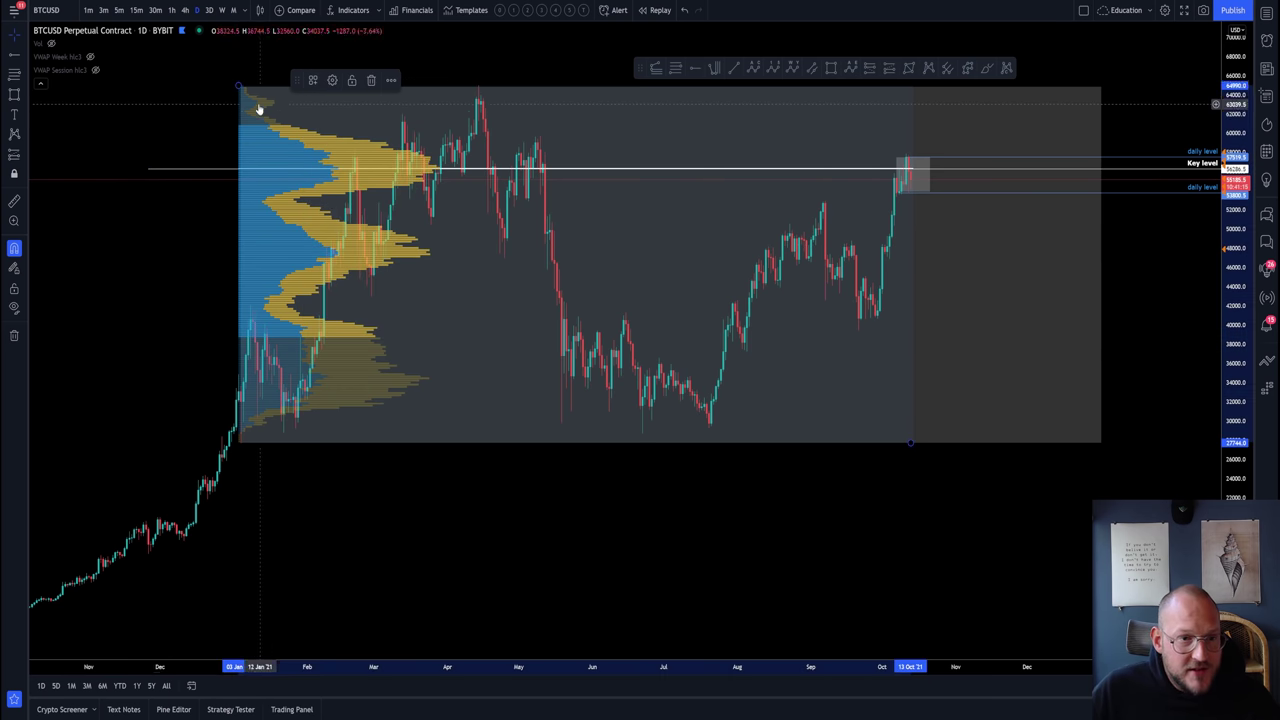
click(371, 80)
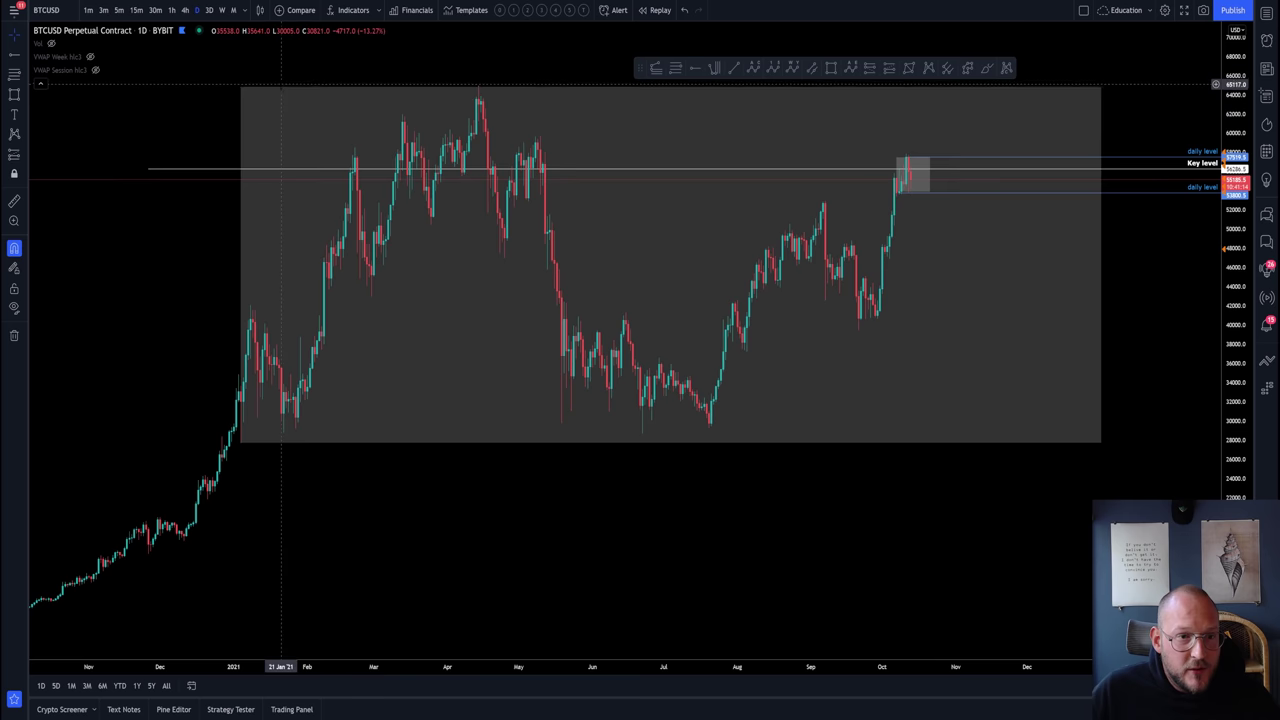
click(281, 87)
click(444, 80)
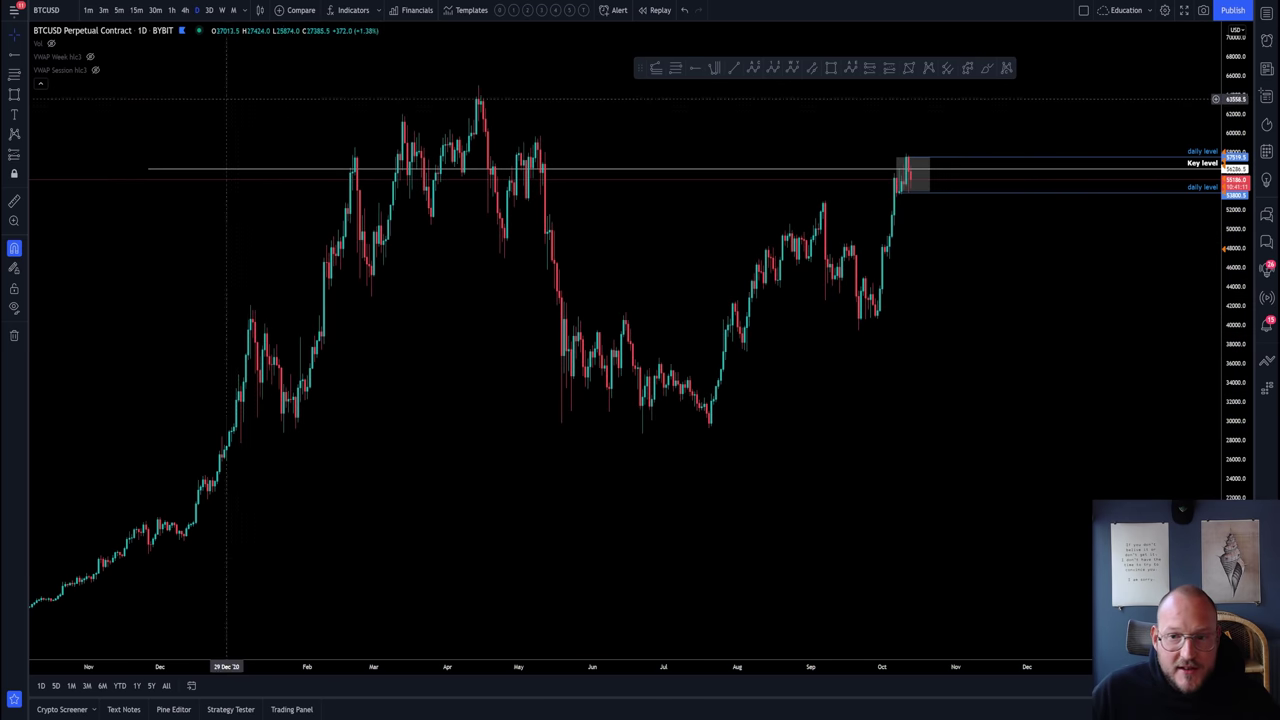
Switch to the 4-hour timeframe and add a fixed range volume profile over the boxed range, from 6 to 13 October 2021.
click(184, 10)
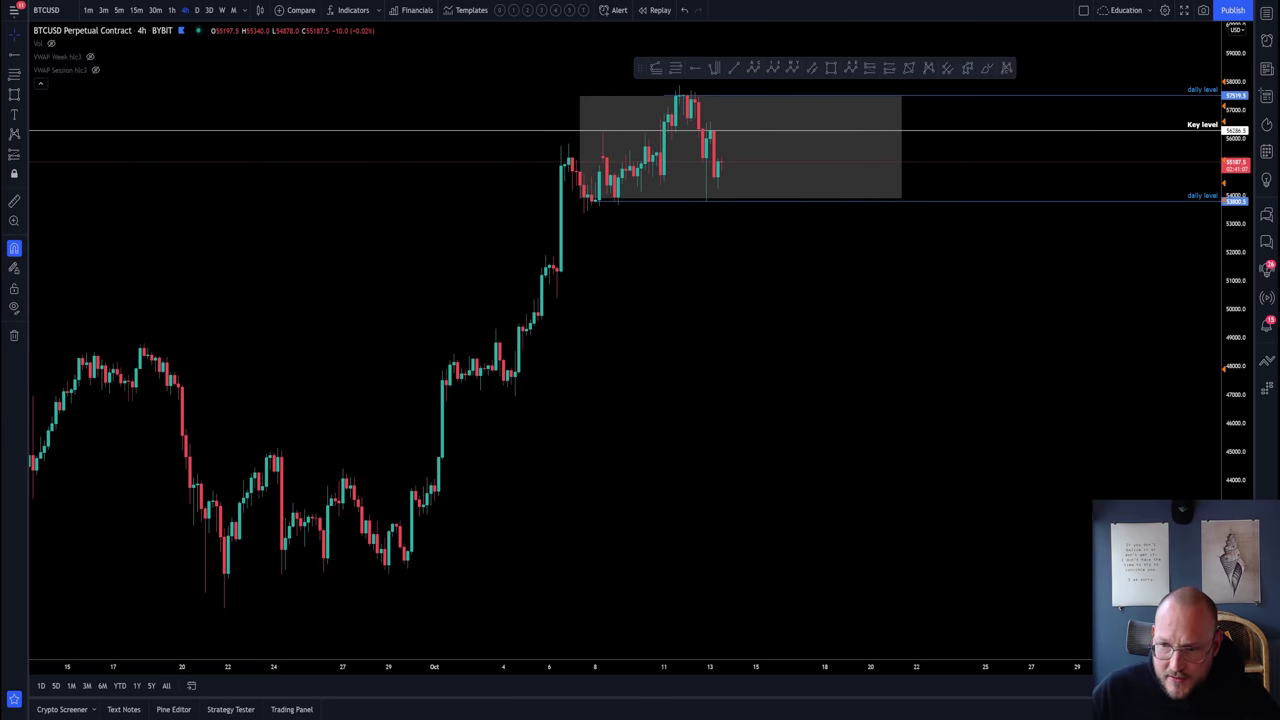
click(1266, 68)
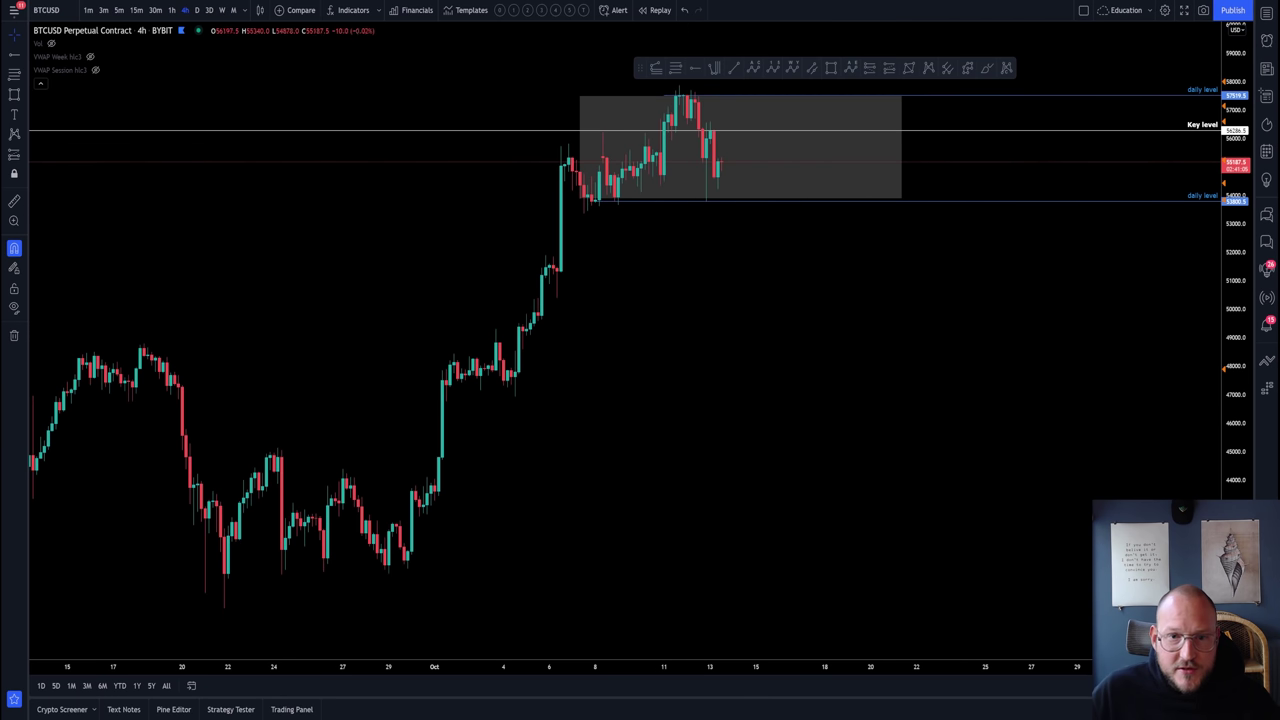
click(379, 11)
click(423, 175)
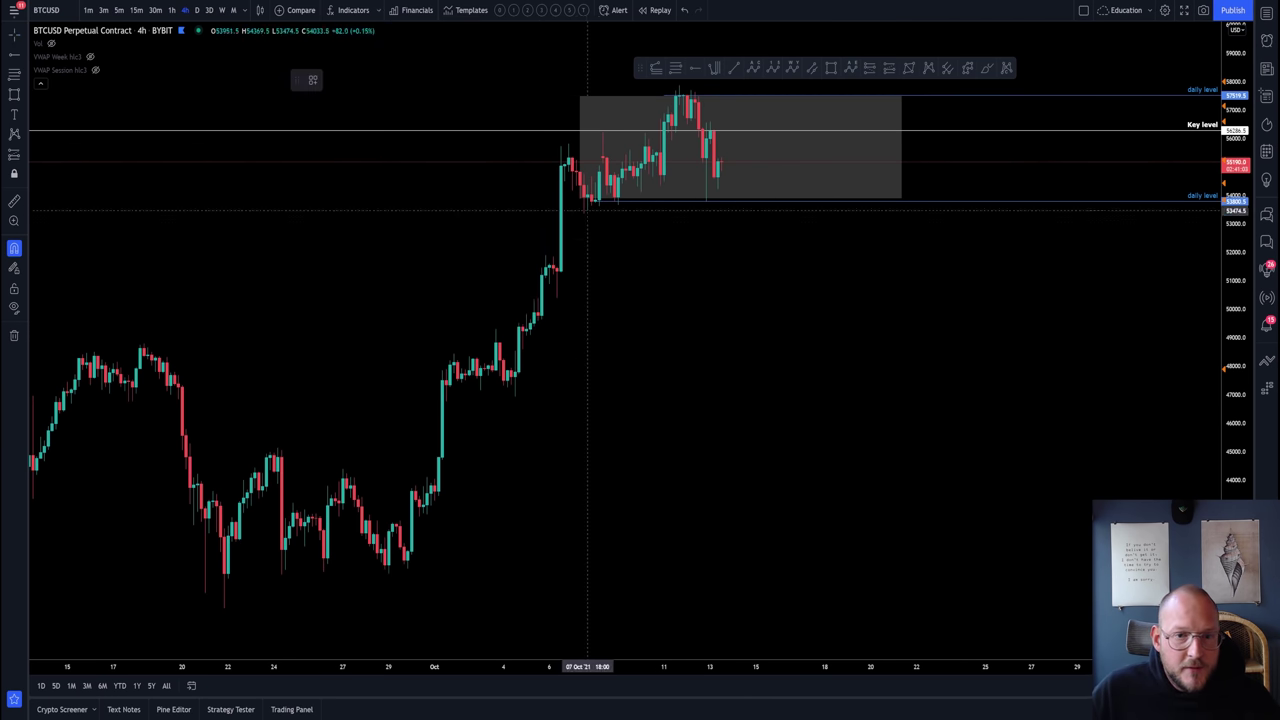
click(564, 245)
click(721, 262)
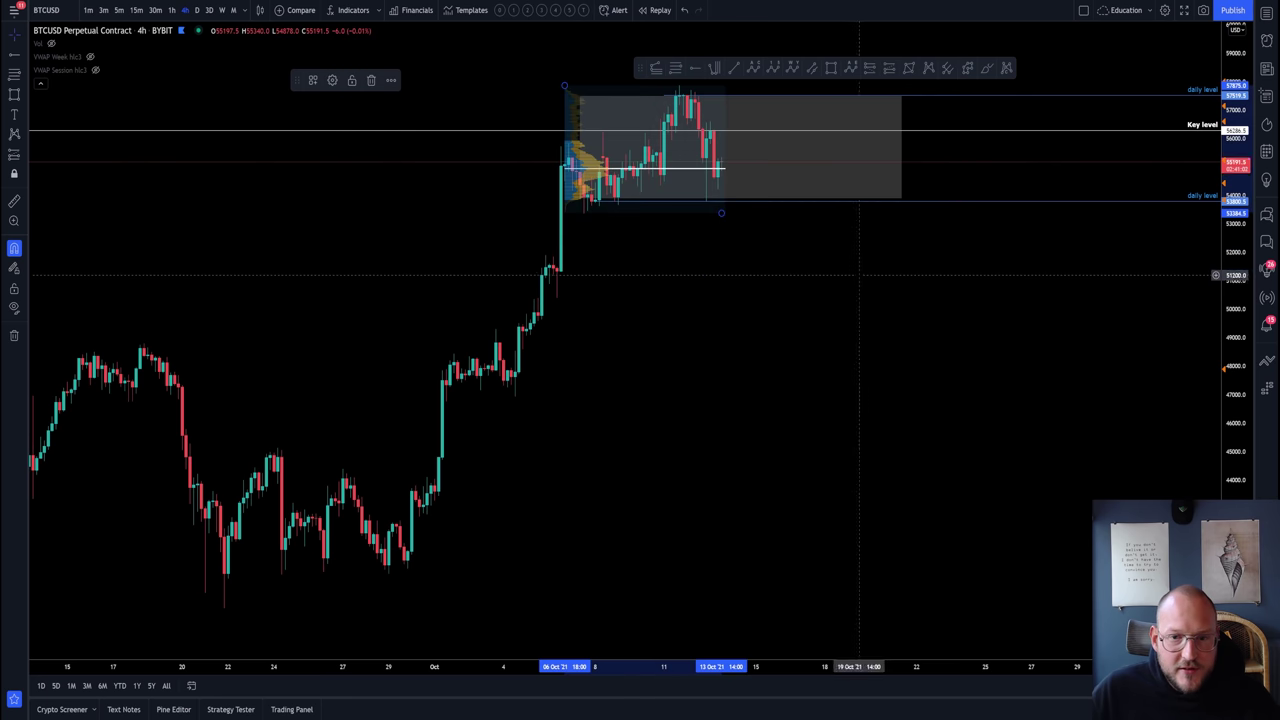
Draw a horizontal ray at the 4-hour profile's point of control, about 54,938.
click(10, 58)
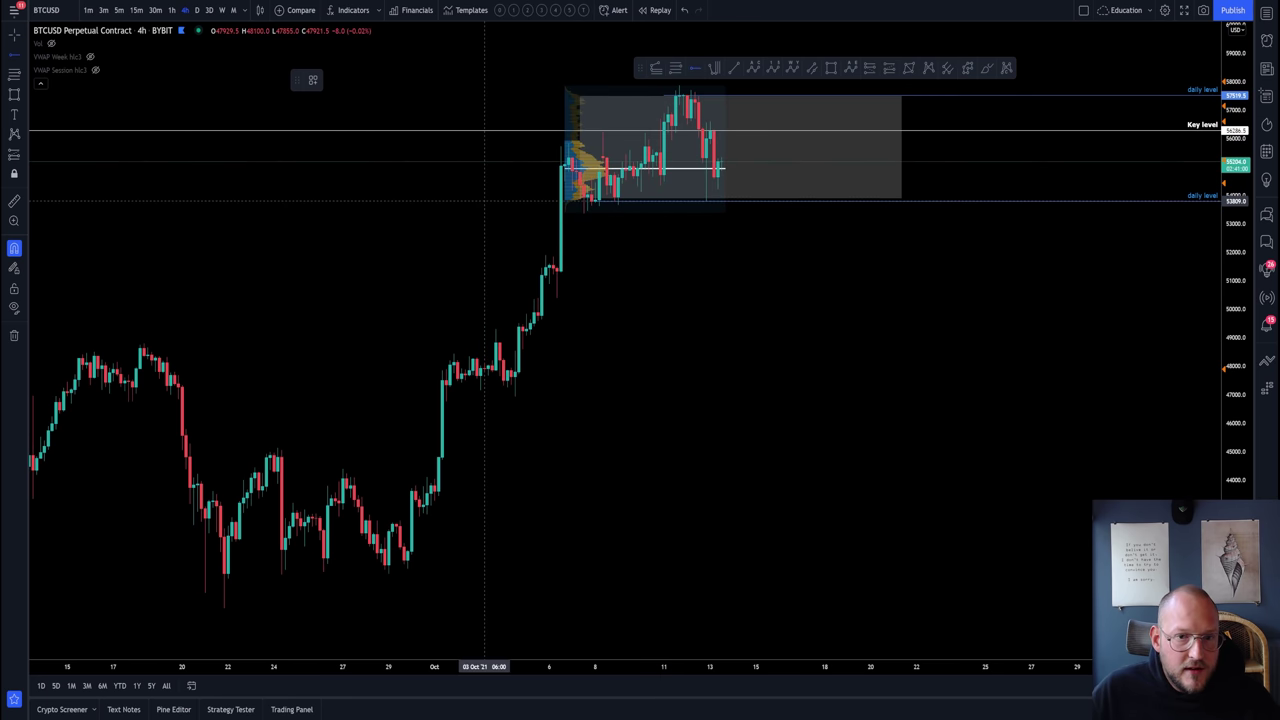
click(438, 168)
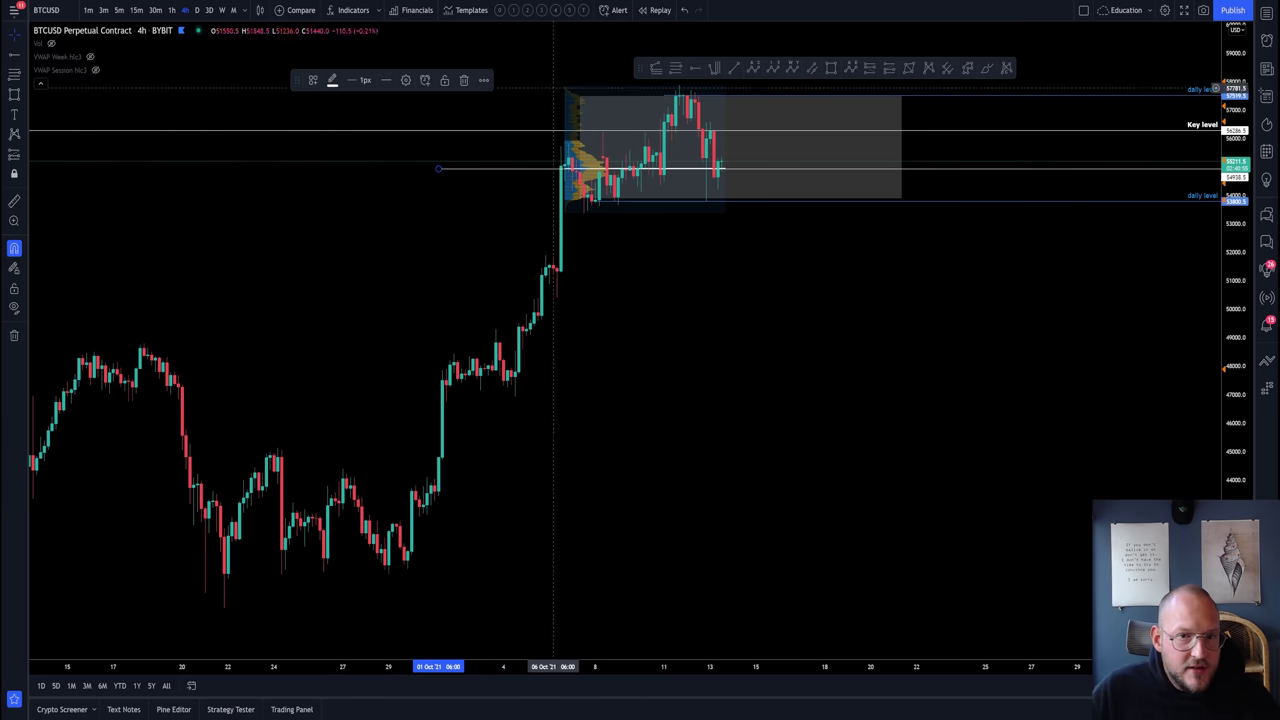
click(564, 74)
Delete the fixed range volume profile and the rectangle from the October range.
click(567, 100)
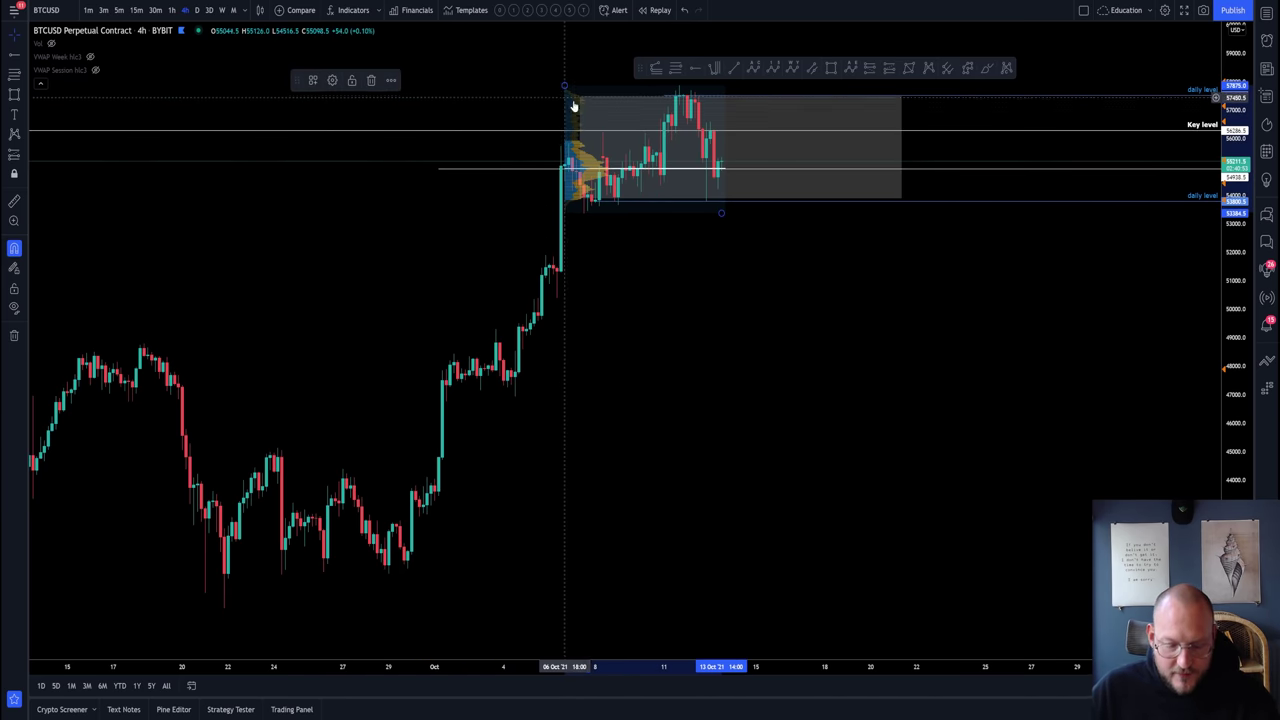
key(Delete)
click(584, 104)
key(Delete)
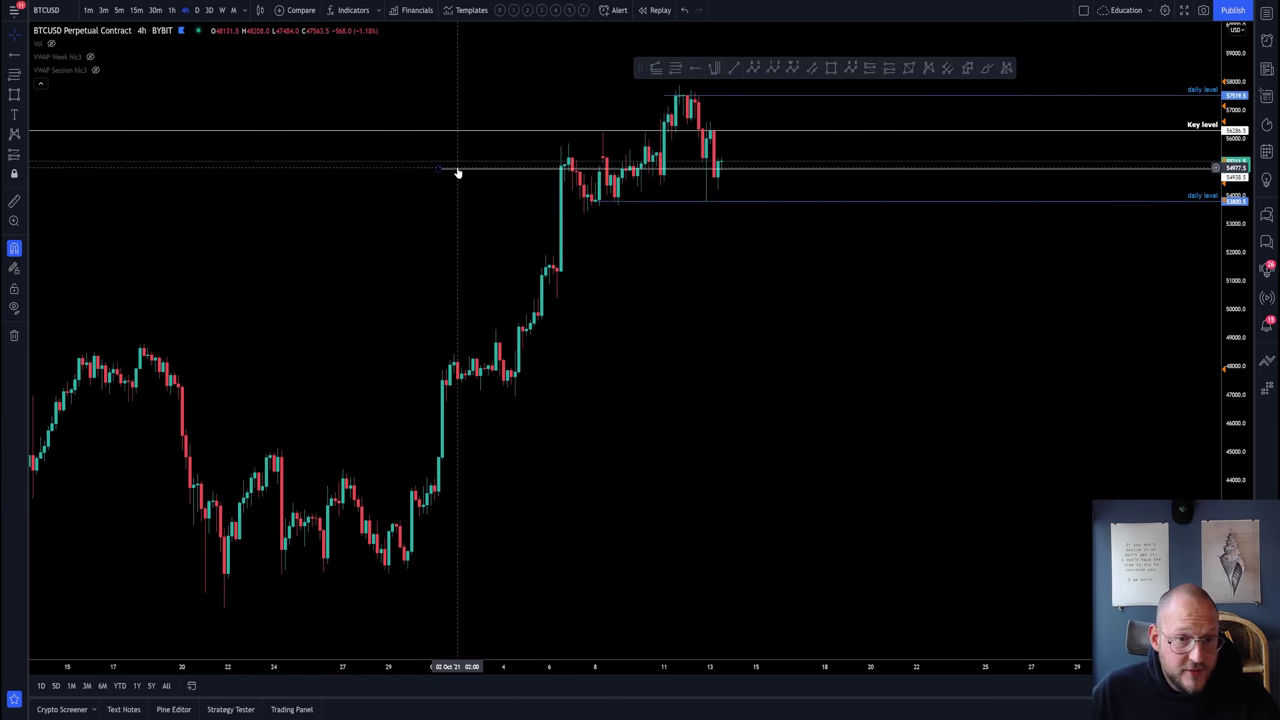
Apply the keylevel template to the 54,938 horizontal ray.
click(457, 170)
click(312, 80)
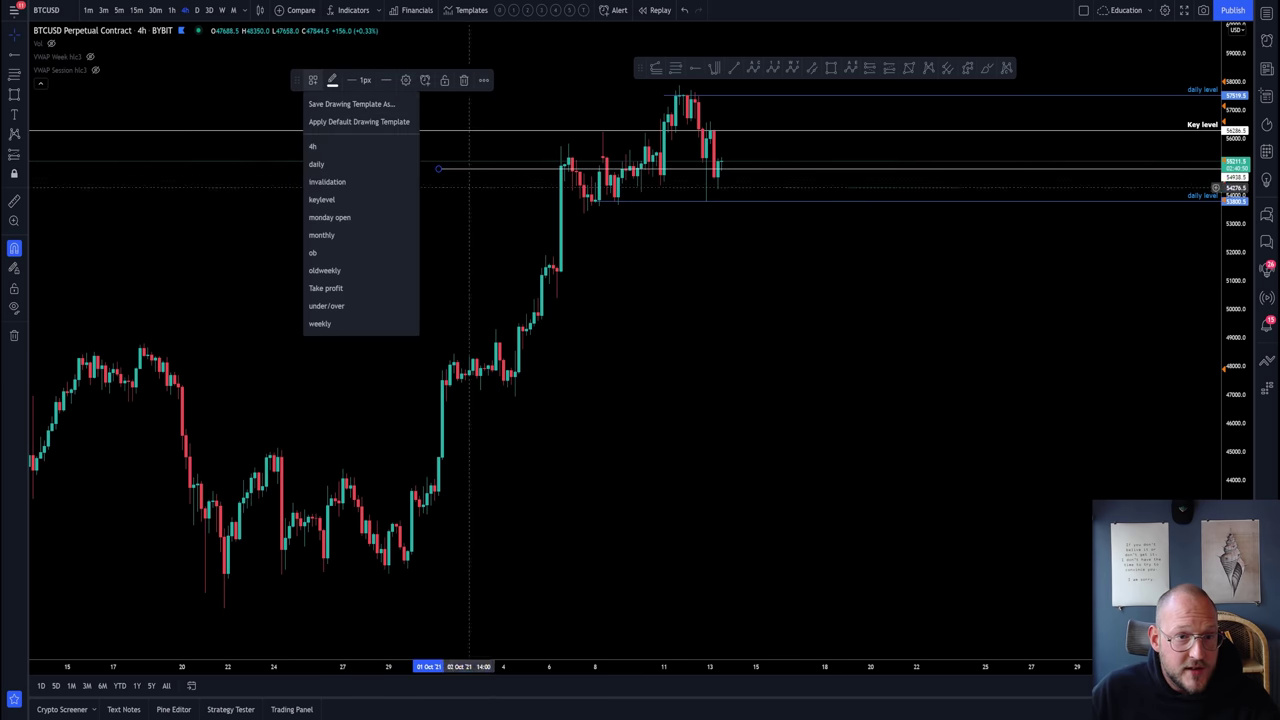
click(322, 199)
Switch to the 15-minute timeframe and frame the recent price action between the two daily levels, with free space after the last candle.
scroll(534, 100, up, 2)
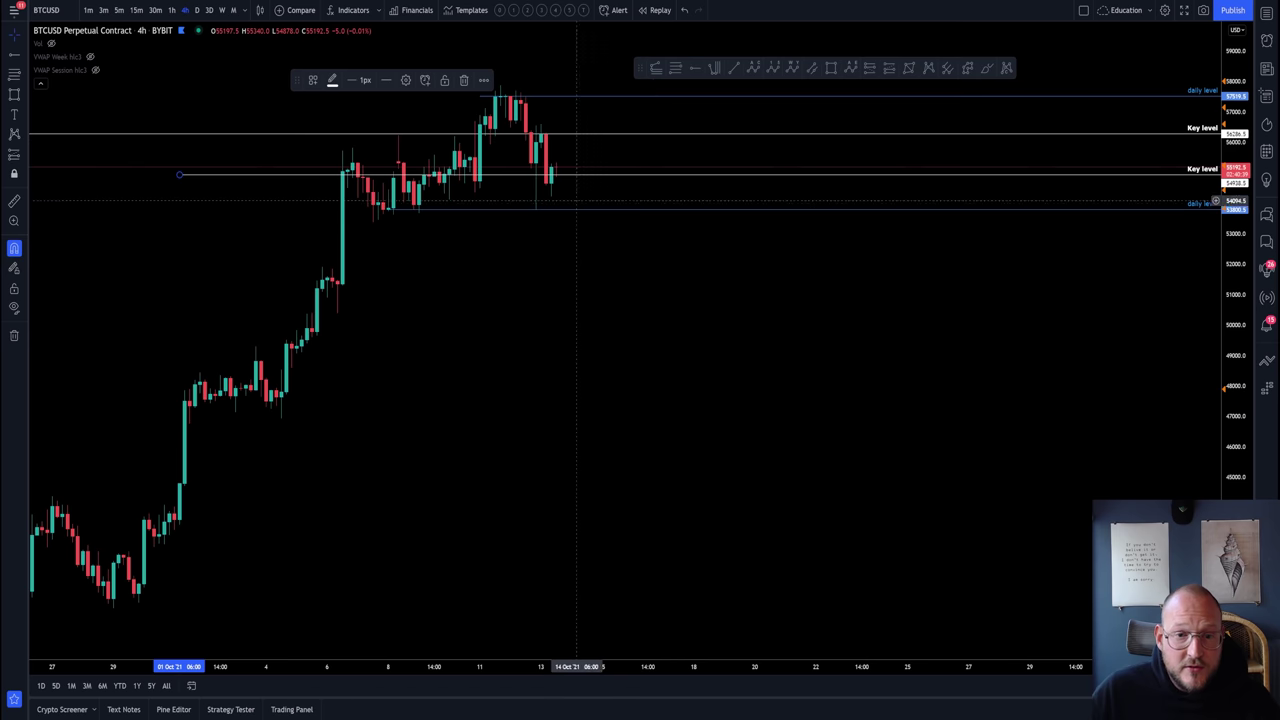
click(137, 12)
scroll(900, 360, down, 2)
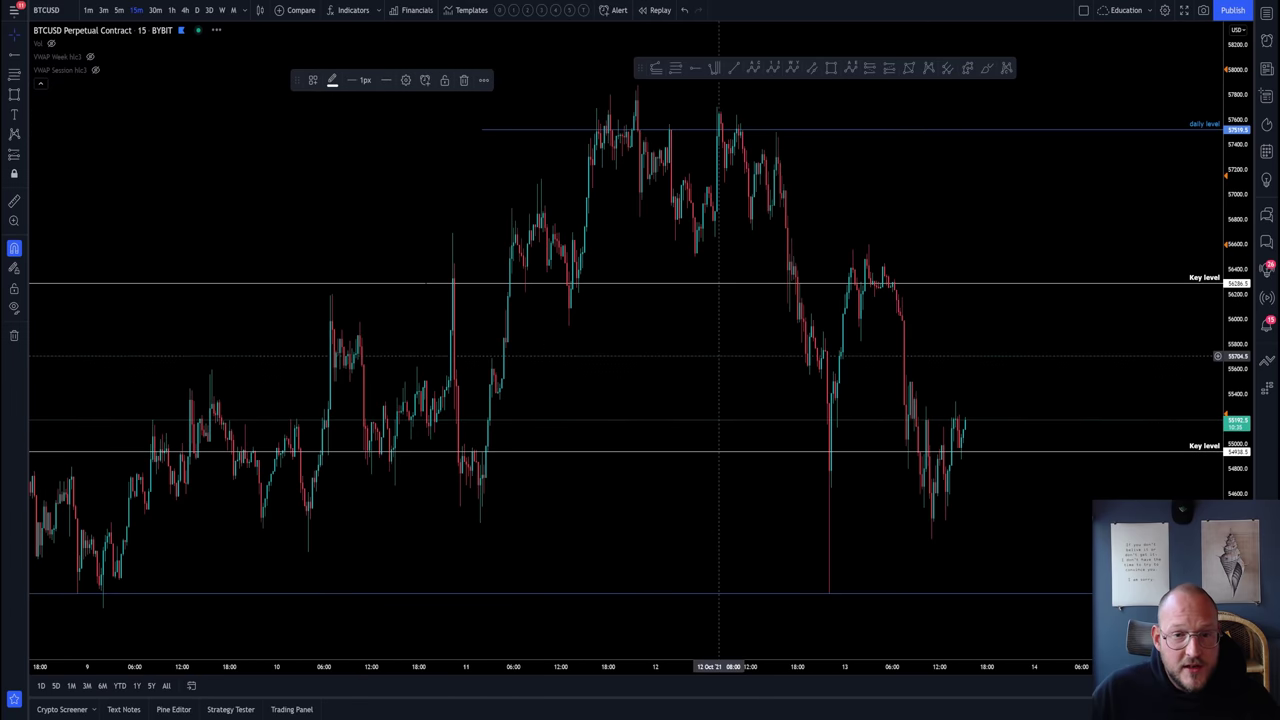
drag(330, 171, 116, 171)
drag(1238, 255, 1238, 308)
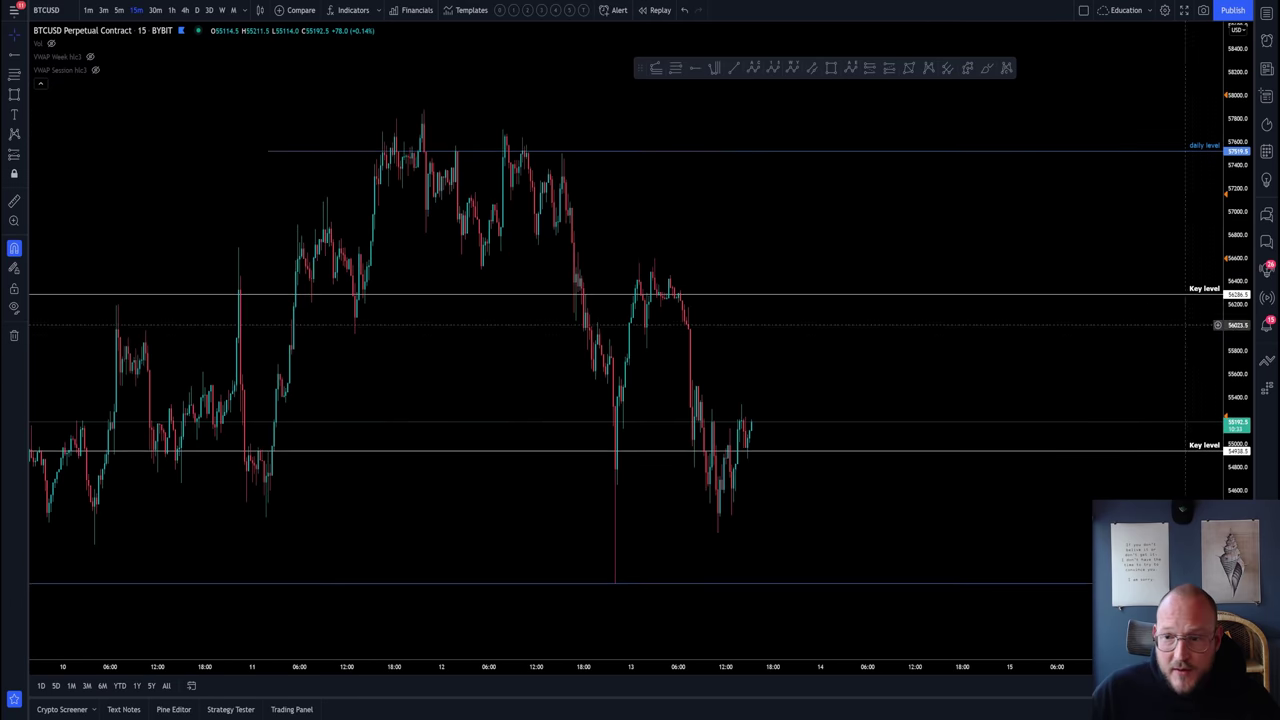
drag(1082, 416, 760, 231)
drag(650, 195, 879, 356)
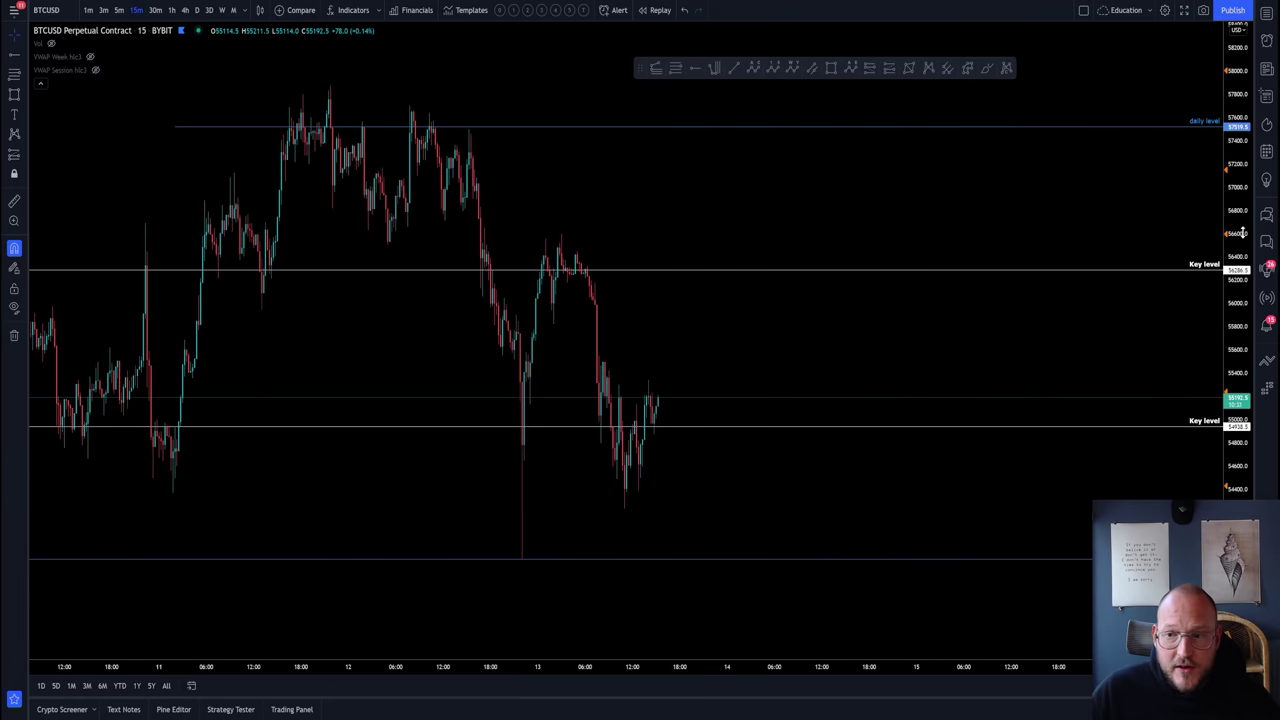
drag(1243, 232, 1243, 280)
drag(932, 358, 838, 317)
drag(742, 321, 733, 353)
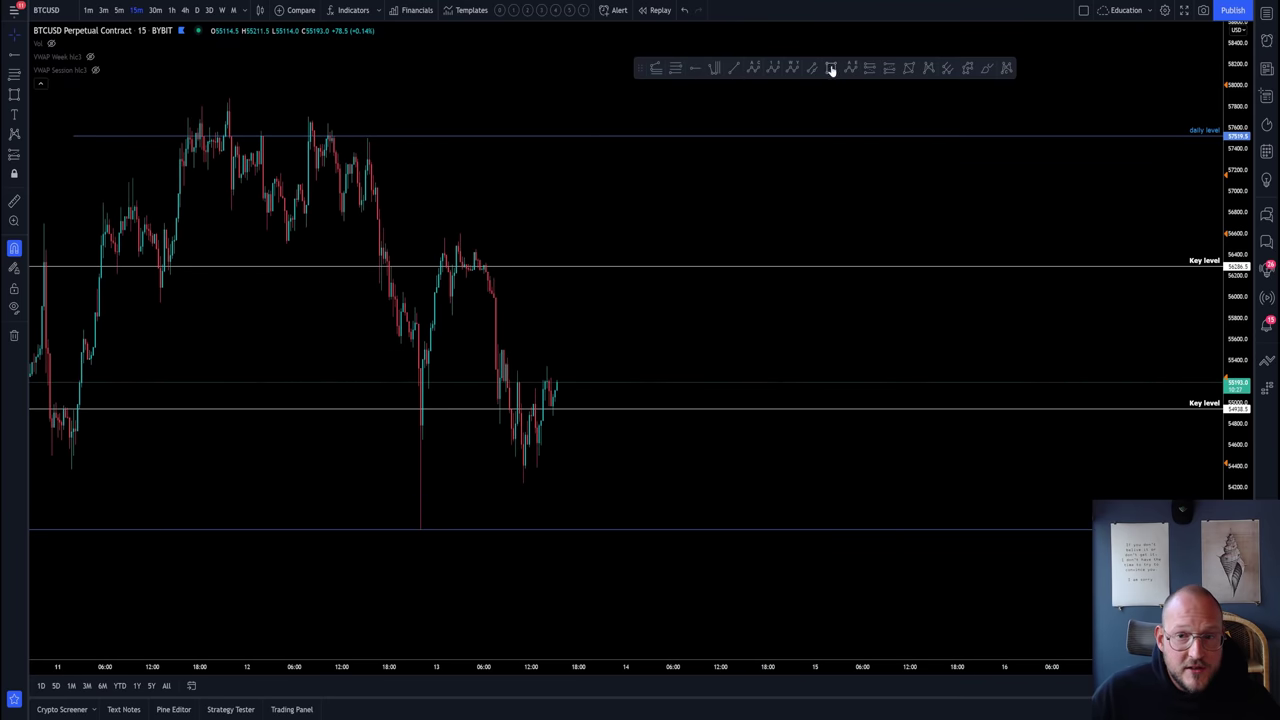
Brush circles at the lower daily and key levels and a rising path through the 56,286 key level to the upper daily level, and delete the strokes.
click(987, 68)
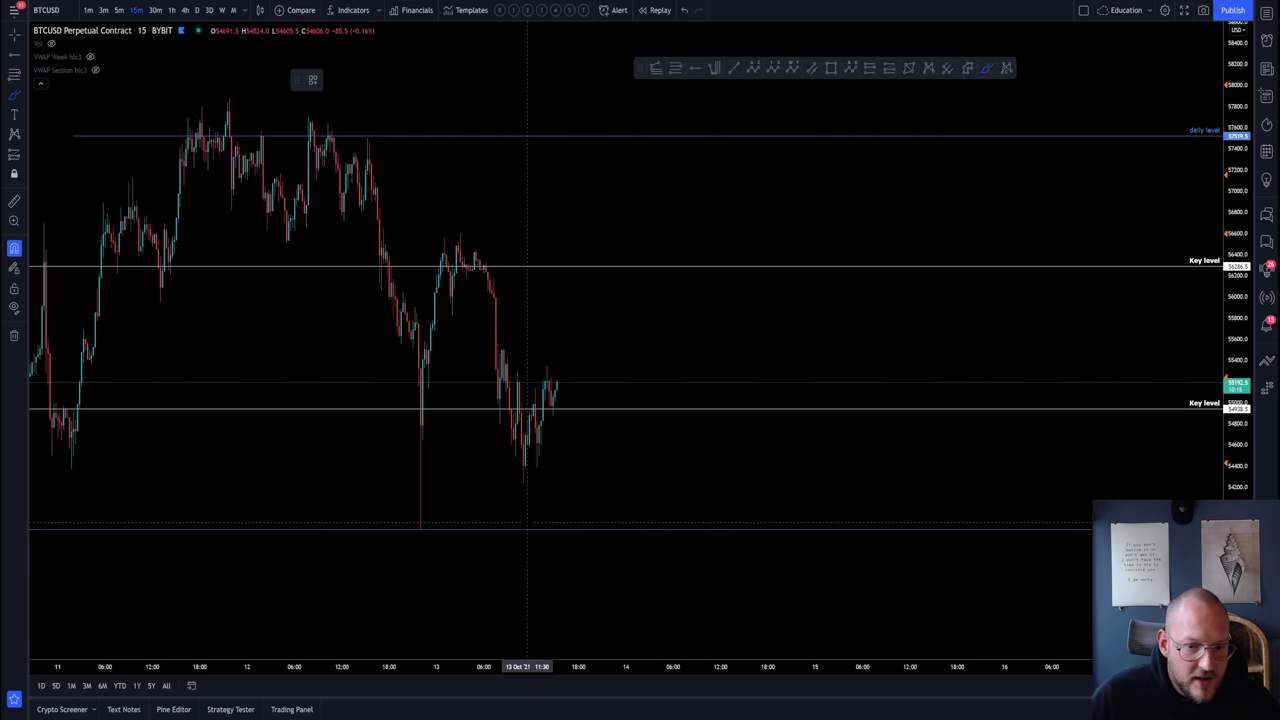
drag(527, 522, 529, 520)
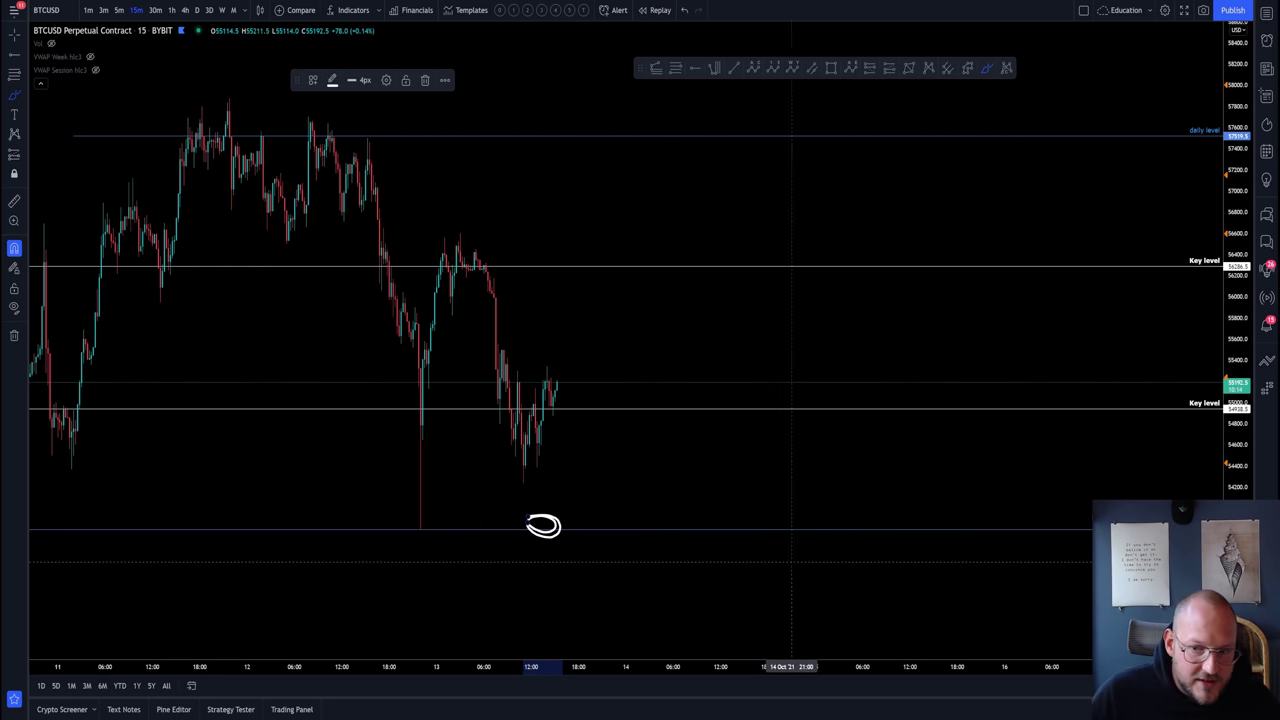
drag(550, 395, 552, 399)
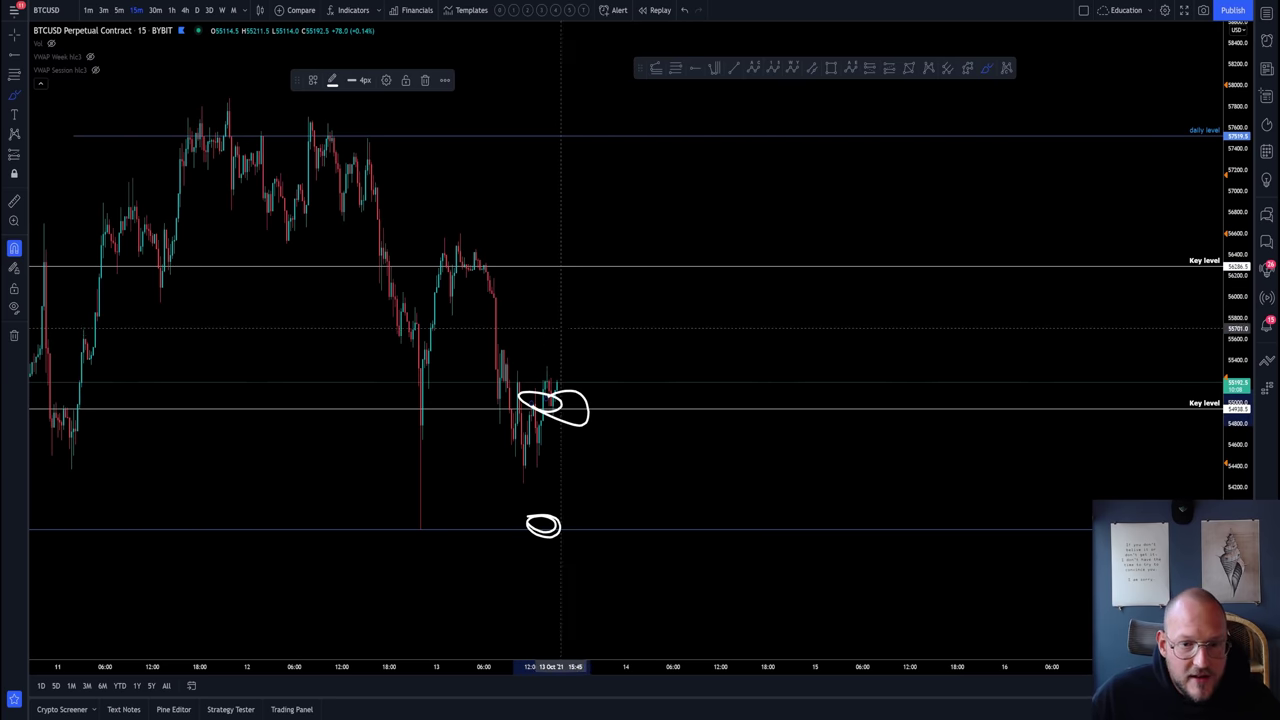
mouse_move(543, 408)
mouse_down()
mouse_move(569, 355)
mouse_move(608, 407)
mouse_move(654, 300)
mouse_move(706, 234)
mouse_move(735, 265)
mouse_move(792, 150)
mouse_move(835, 143)
mouse_up()
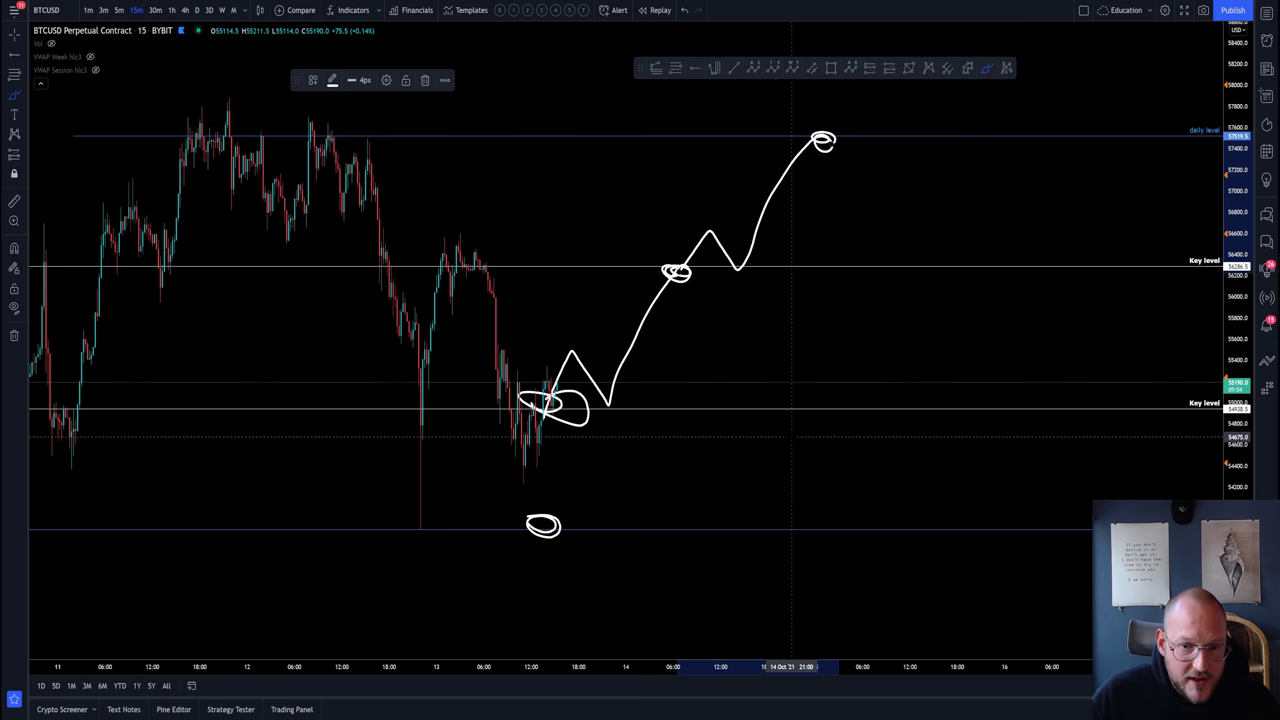
key(Delete)
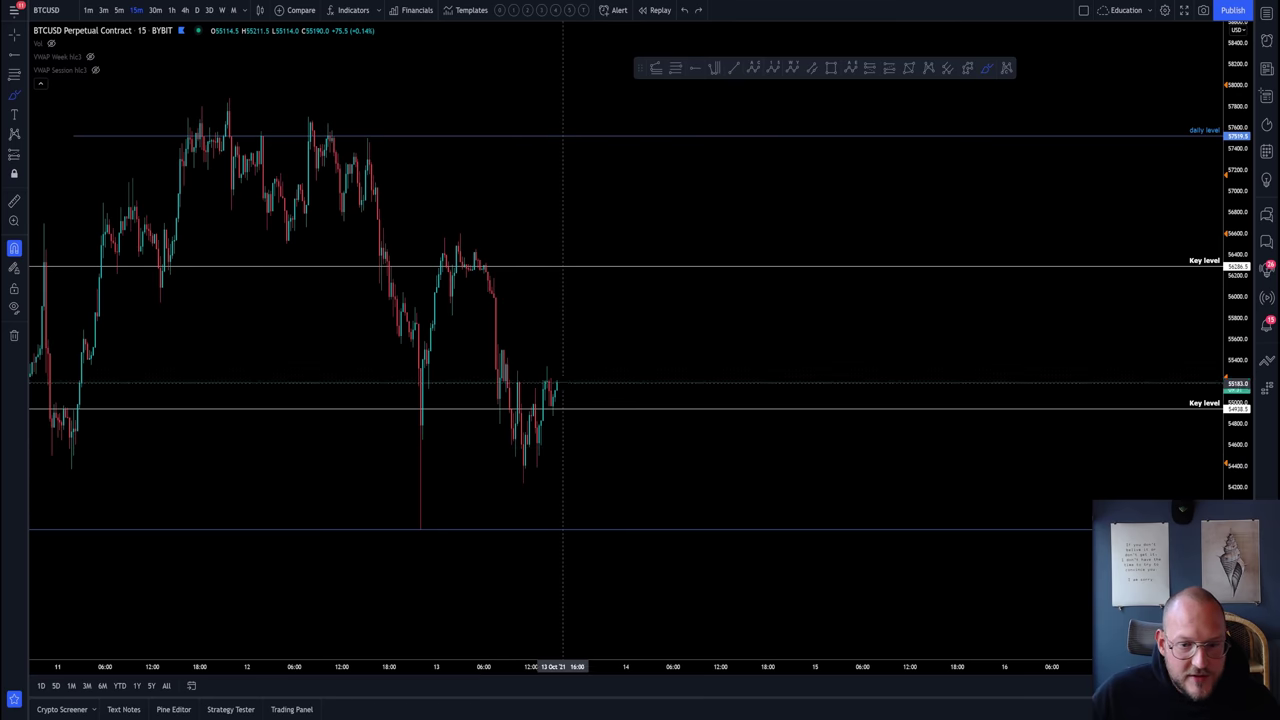
Brush a bearish path from the last candle to below the lower daily level, back up to retest it and down again.
mouse_move(565, 385)
mouse_down()
mouse_move(633, 557)
mouse_move(708, 618)
mouse_up()
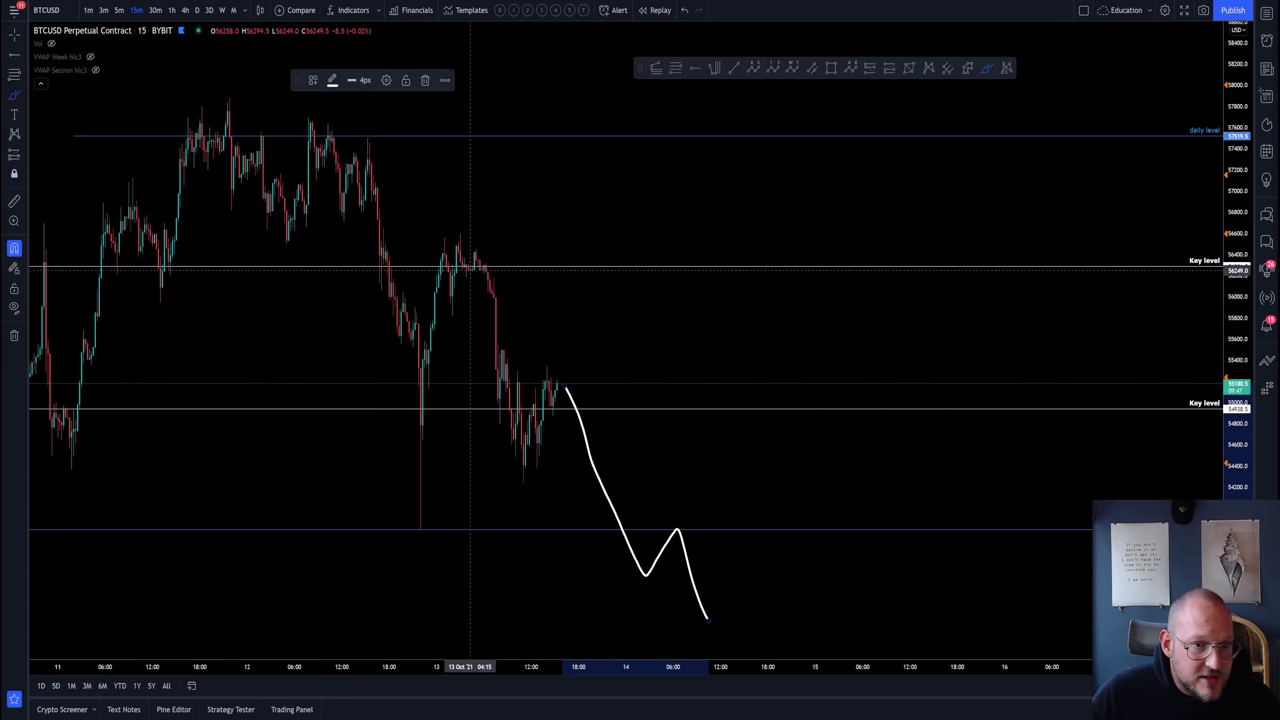
scroll(565, 315, down, 2)
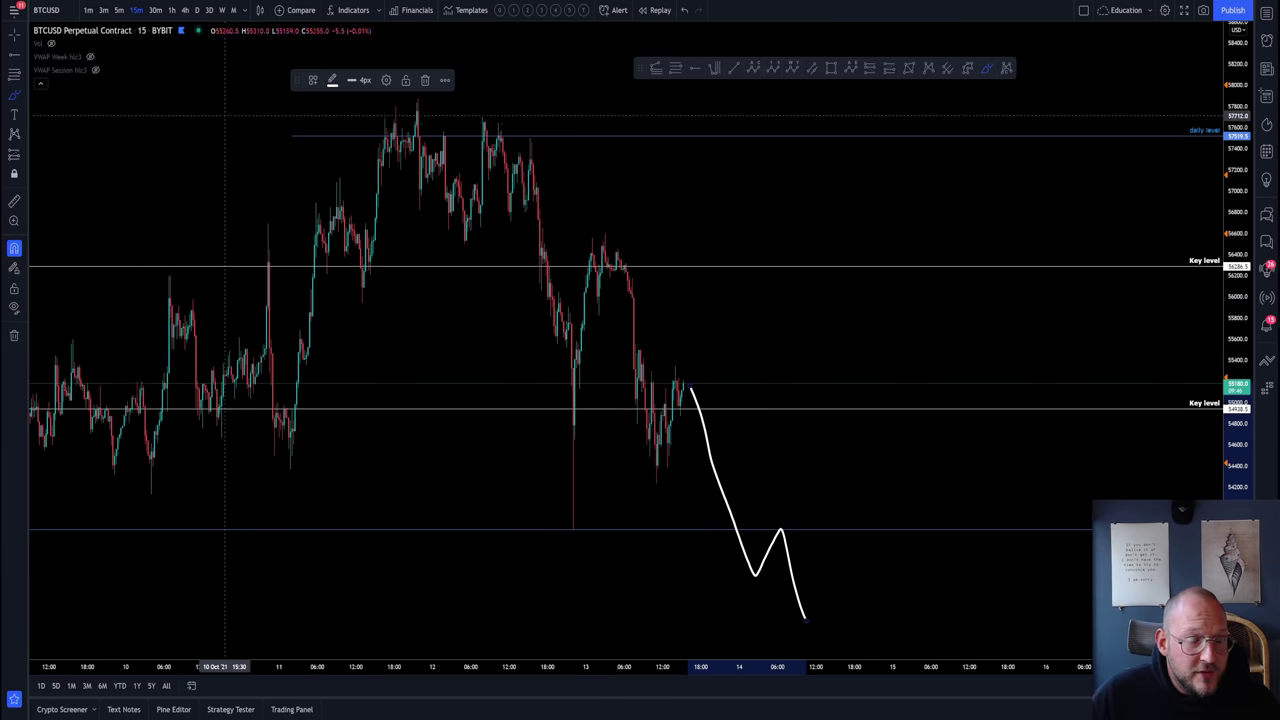